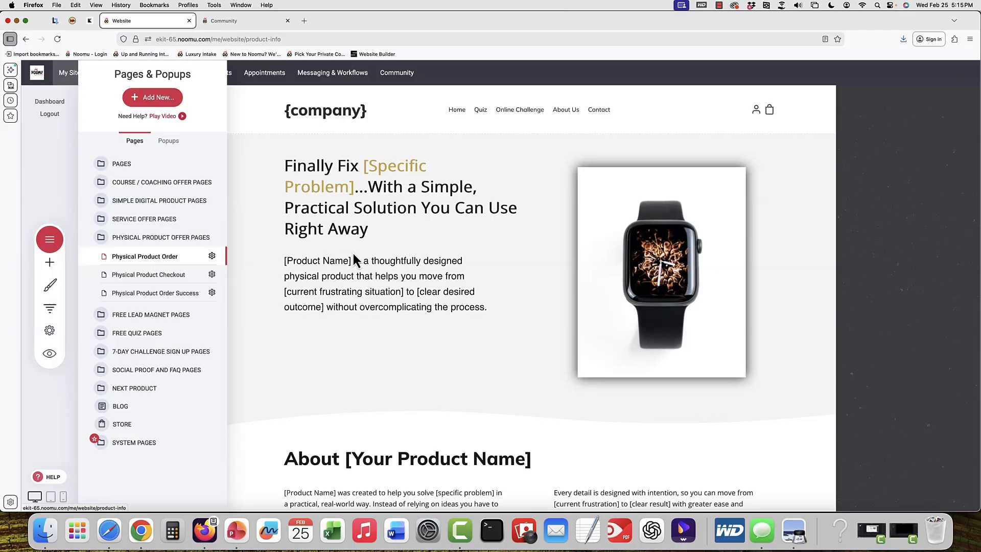
Open the Pages & Popups list to view the physical product offer pages, then close it
{"action": "left_click", "coordinate": [358, 253]}
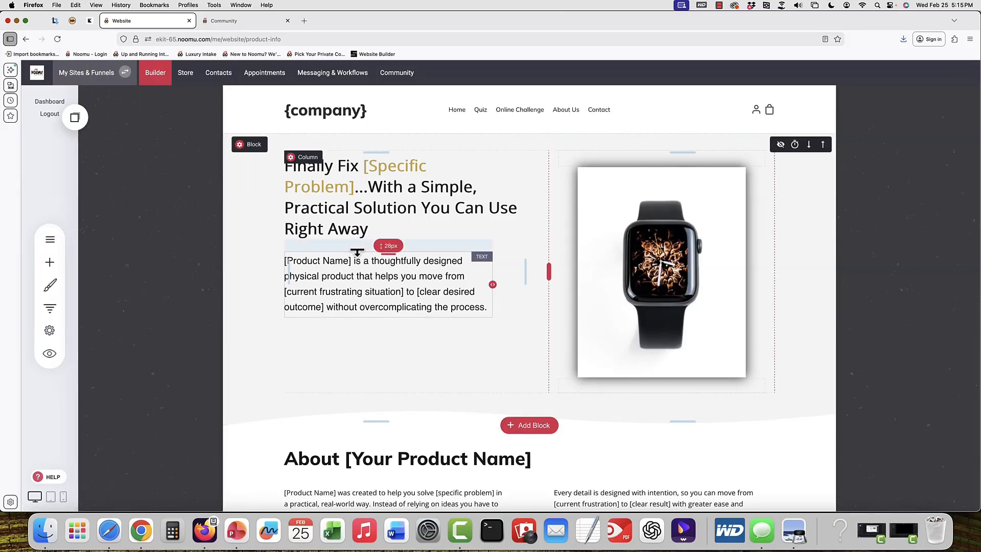
{"action": "left_click", "coordinate": [50, 241]}
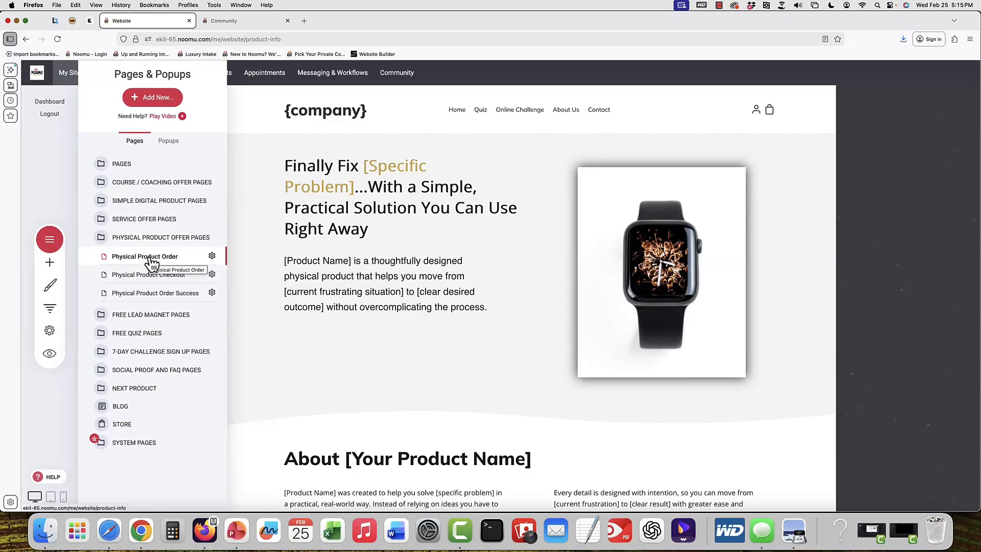
{"action": "left_click", "coordinate": [366, 227]}
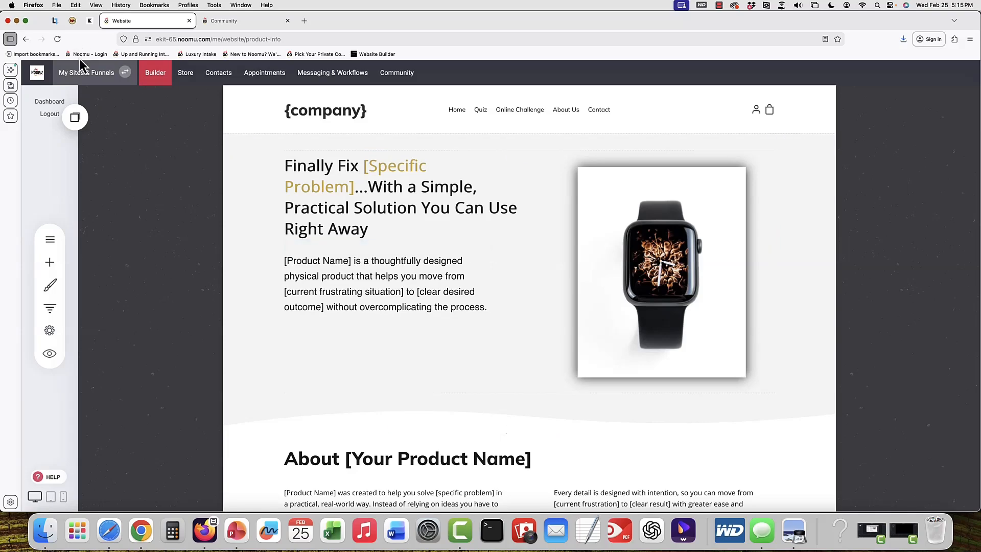
Open the funnel templates from My Websites & Funnels and select the Physical Product Funnel
{"action": "left_click", "coordinate": [90, 77]}
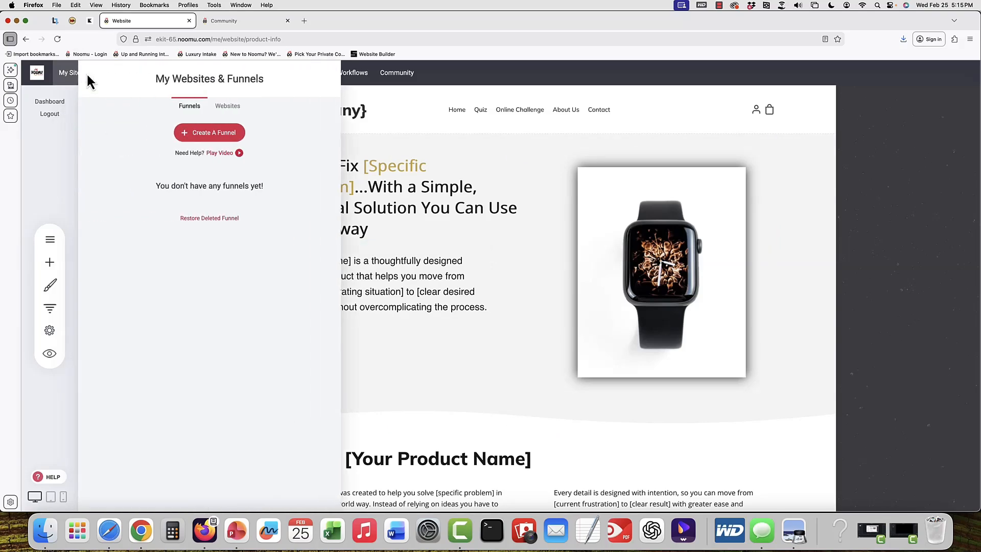
{"action": "left_click", "coordinate": [222, 134]}
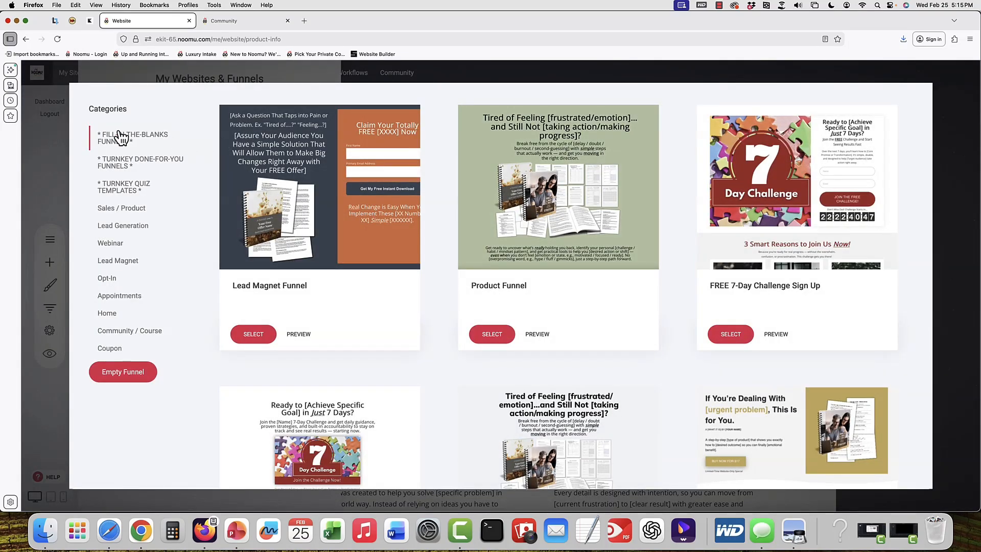
{"action": "scroll", "coordinate": [706, 314], "scroll_direction": "down", "scroll_amount": 3}
{"action": "scroll", "coordinate": [705, 313], "scroll_direction": "down", "scroll_amount": 10}
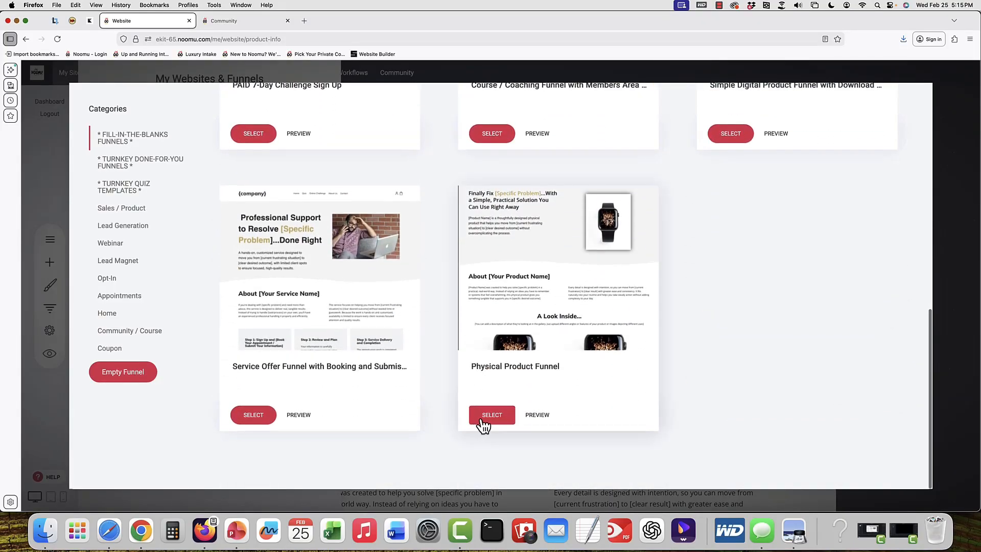
{"action": "left_click", "coordinate": [483, 423]}
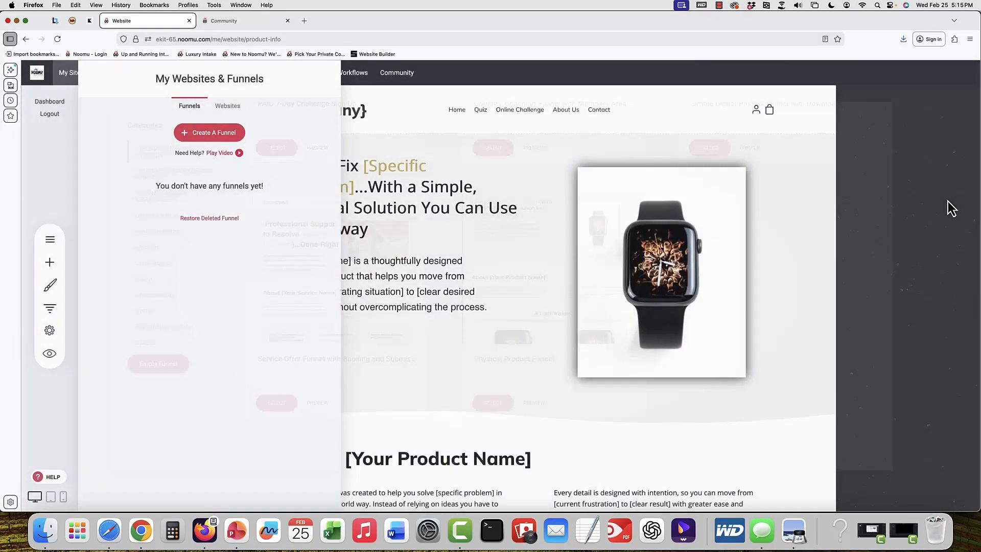
{"action": "left_click", "coordinate": [498, 272]}
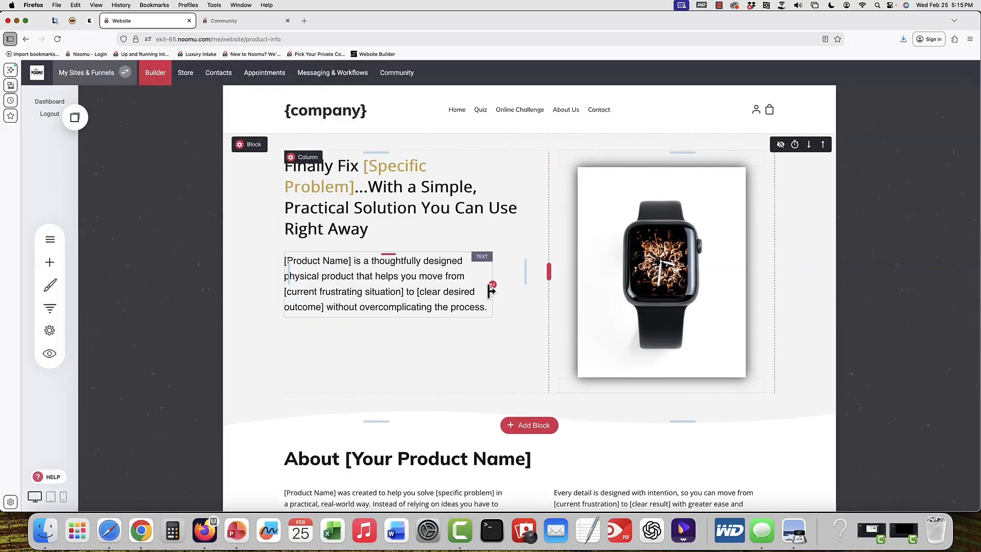
Scroll through the product order page to review its sections
{"action": "scroll", "coordinate": [483, 281], "scroll_direction": "down", "scroll_amount": 5}
{"action": "scroll", "coordinate": [490, 293], "scroll_direction": "down", "scroll_amount": 5}
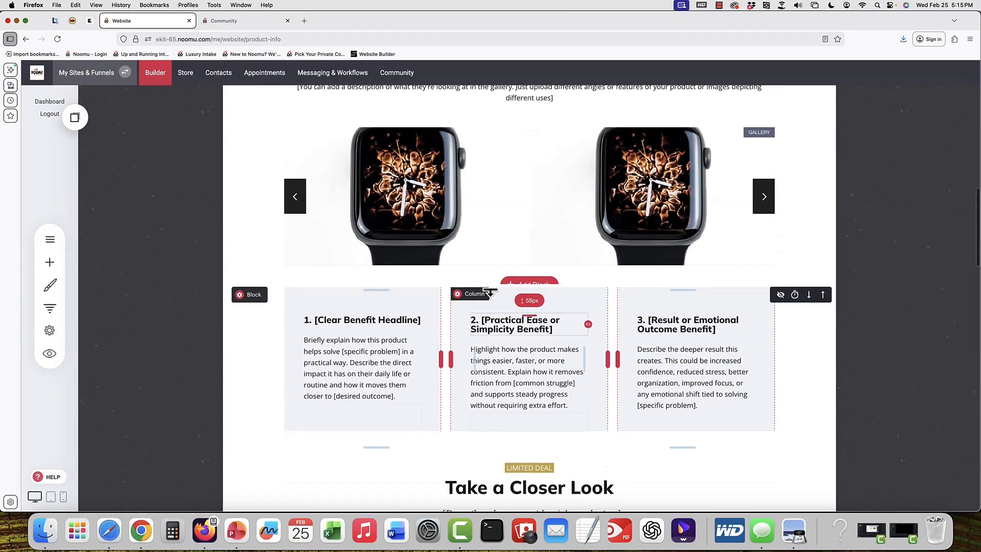
{"action": "scroll", "coordinate": [490, 292], "scroll_direction": "up", "scroll_amount": 1}
{"action": "scroll", "coordinate": [490, 292], "scroll_direction": "up", "scroll_amount": 2}
{"action": "scroll", "coordinate": [385, 318], "scroll_direction": "up", "scroll_amount": 8}
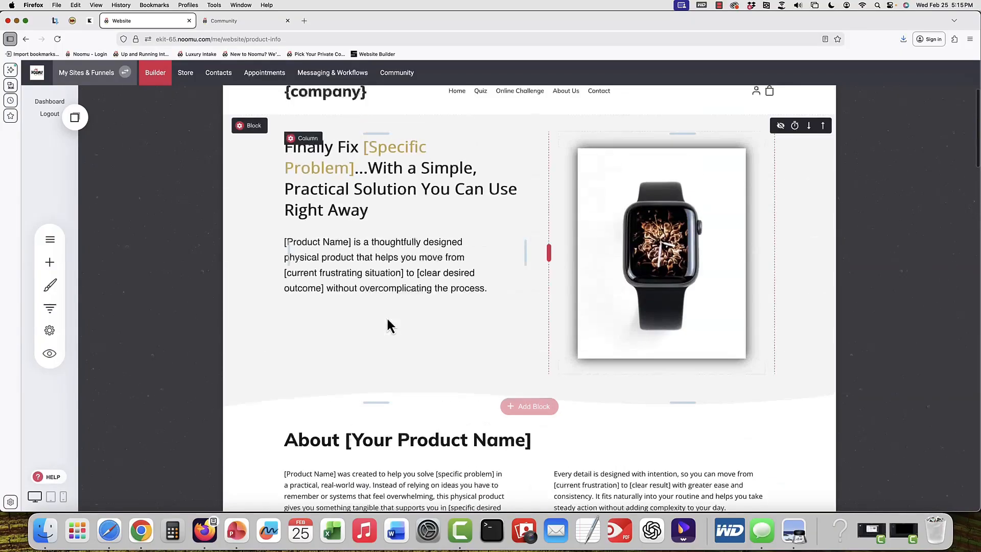
{"action": "scroll", "coordinate": [387, 326], "scroll_direction": "up", "scroll_amount": 1}
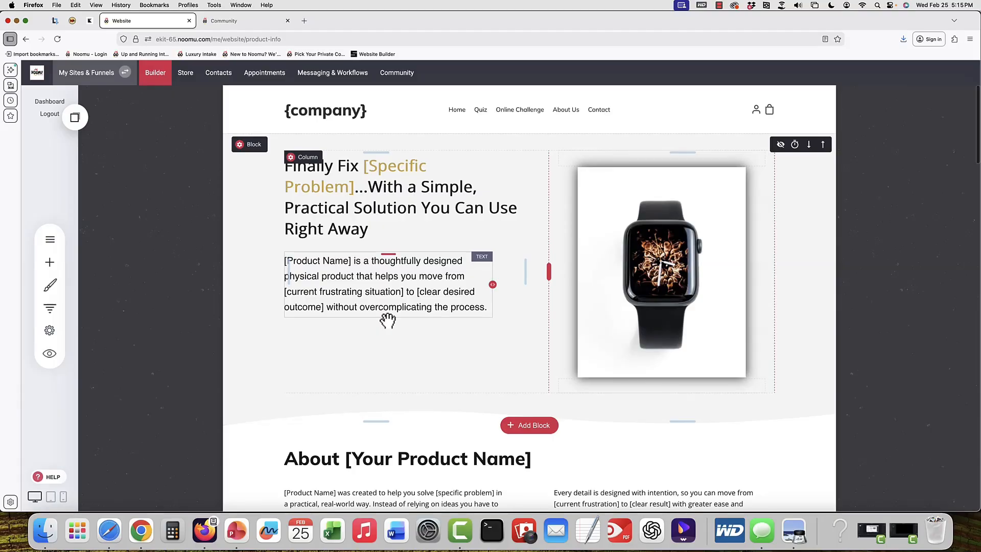
Browse the widget library and the Services and Call To Action block categories without adding anything
{"action": "left_click", "coordinate": [51, 269]}
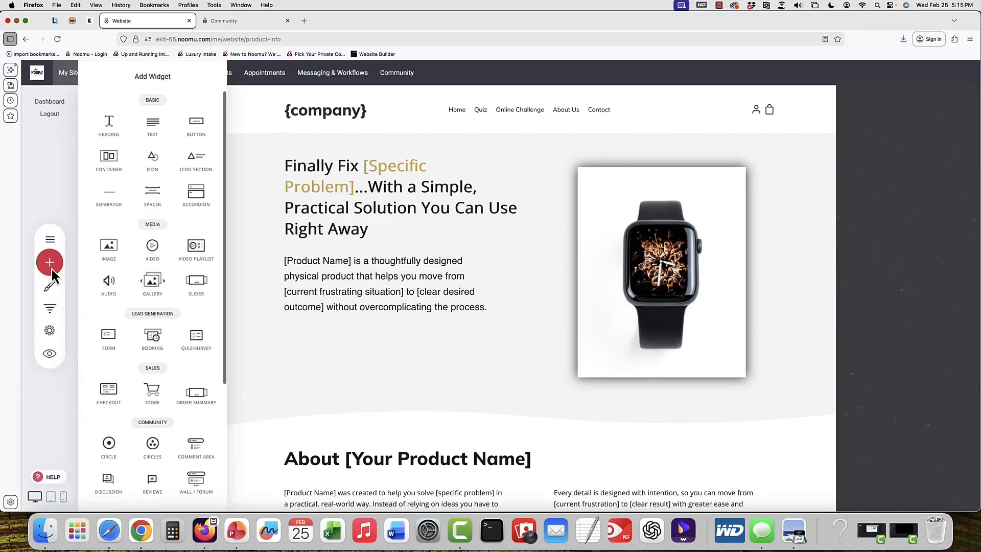
{"action": "left_click", "coordinate": [432, 350]}
{"action": "left_click", "coordinate": [531, 426]}
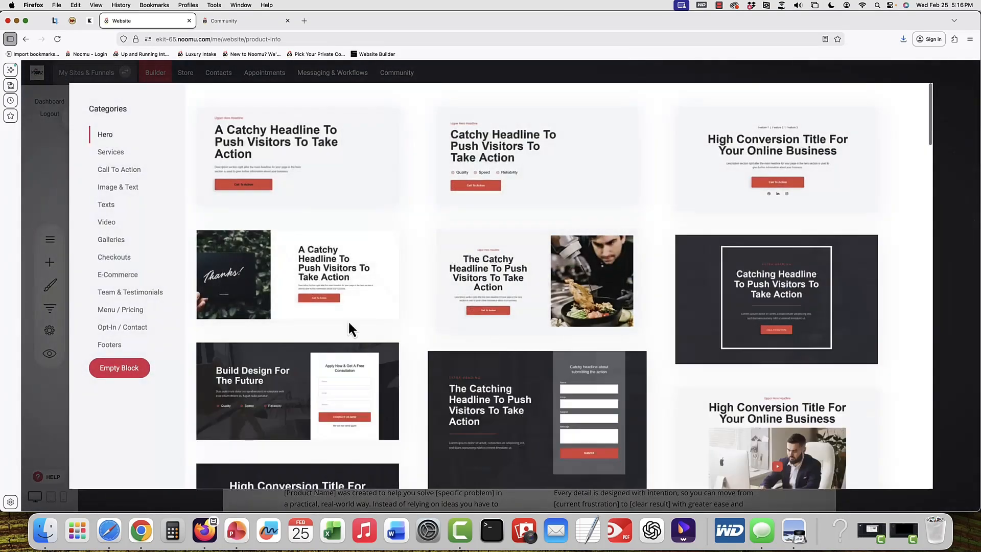
{"action": "left_click", "coordinate": [112, 153]}
{"action": "left_click", "coordinate": [120, 169]}
{"action": "left_click", "coordinate": [50, 195]}
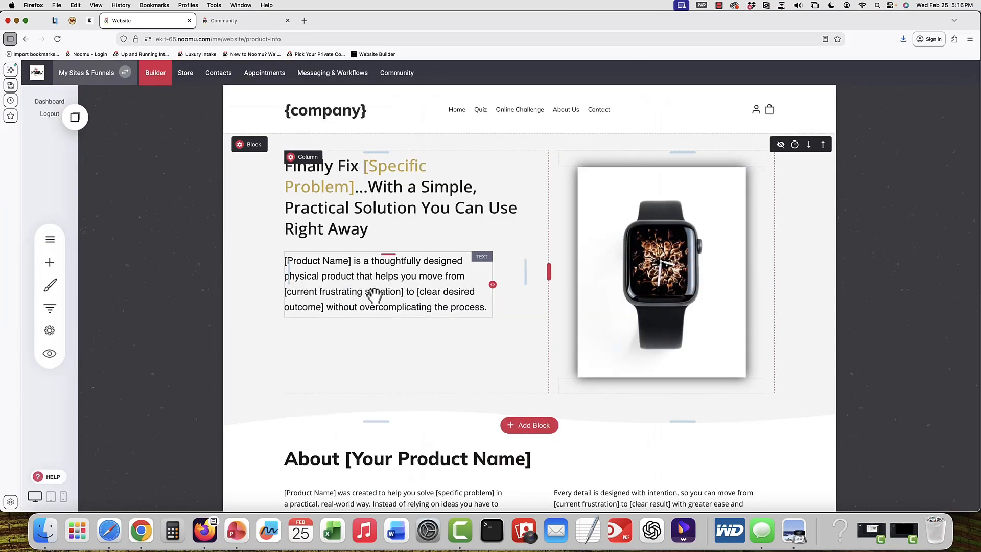
Hide the hero block and the testimonials block, revealing each again
{"action": "left_click", "coordinate": [781, 145]}
{"action": "left_click", "coordinate": [536, 153]}
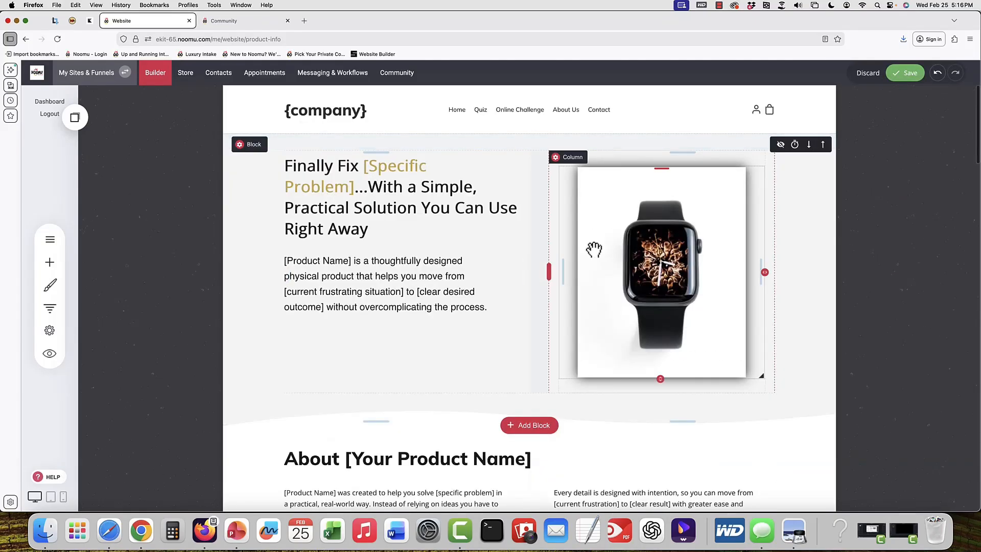
{"action": "scroll", "coordinate": [559, 268], "scroll_direction": "down", "scroll_amount": 15}
{"action": "scroll", "coordinate": [558, 268], "scroll_direction": "down", "scroll_amount": 10}
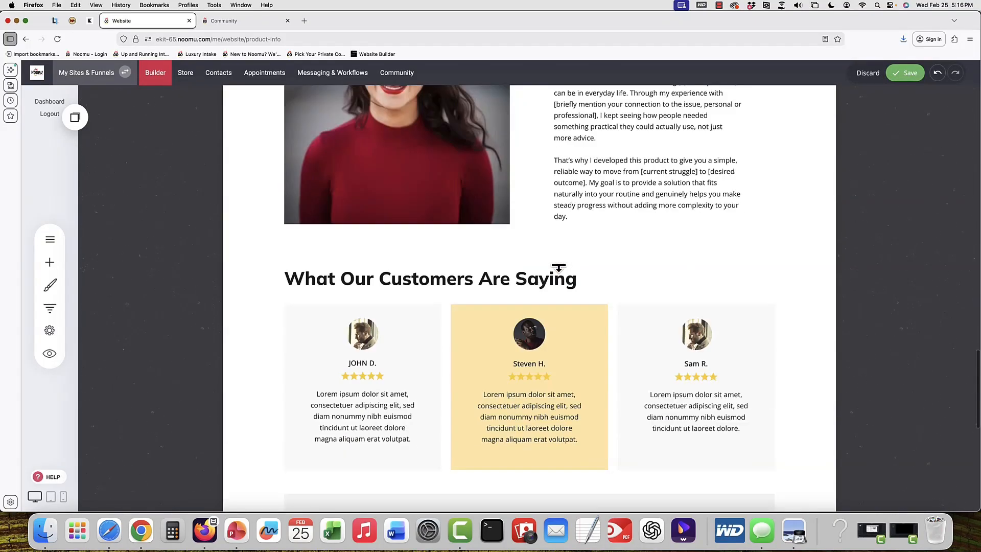
{"action": "scroll", "coordinate": [559, 254], "scroll_direction": "up", "scroll_amount": 4}
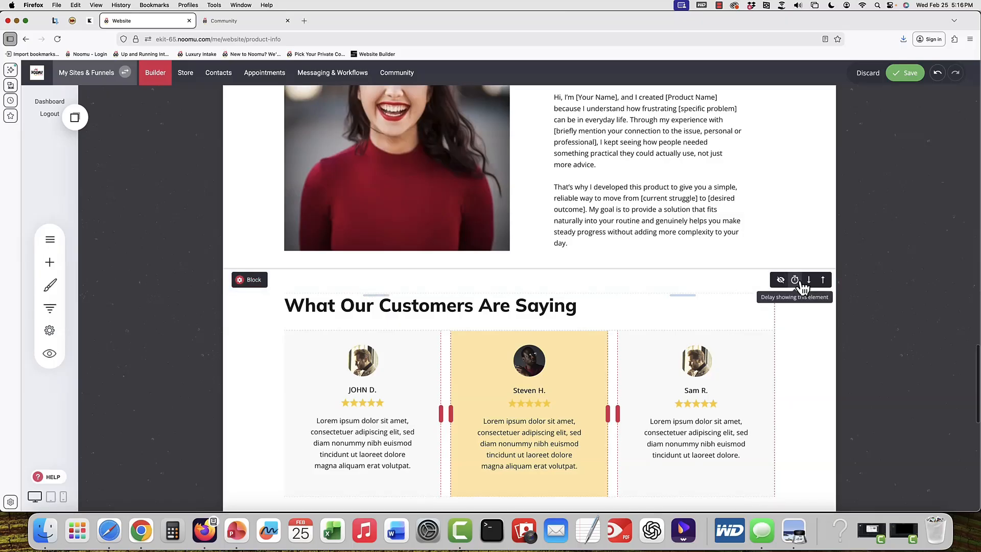
{"action": "left_click", "coordinate": [781, 280]}
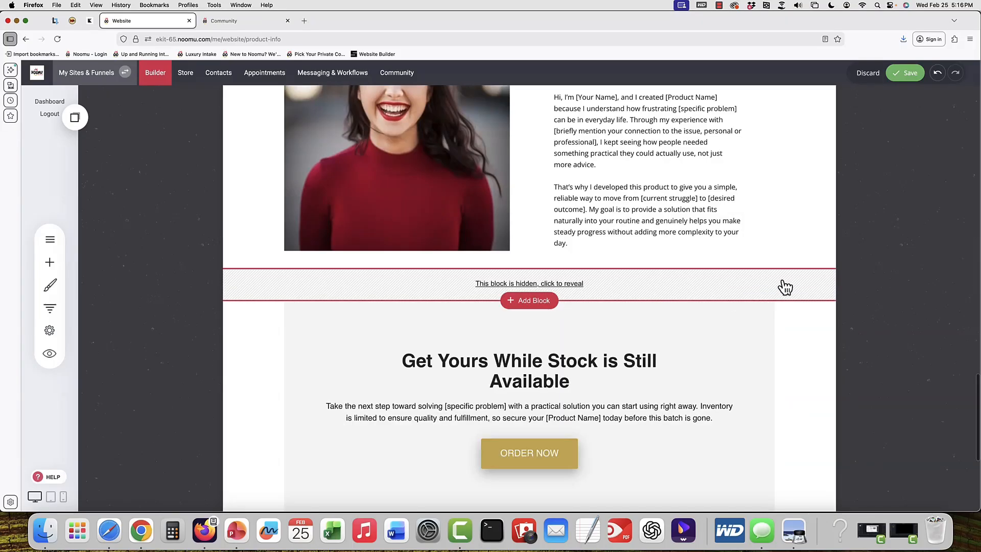
{"action": "left_click", "coordinate": [540, 287]}
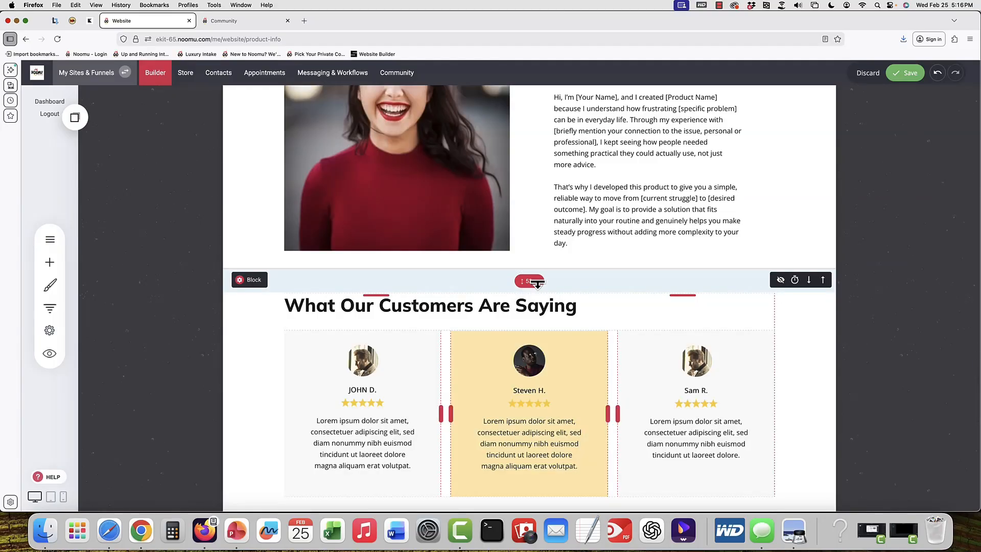
Open the gallery's image selection to view its images, then close it
{"action": "scroll", "coordinate": [537, 282], "scroll_direction": "up", "scroll_amount": 15}
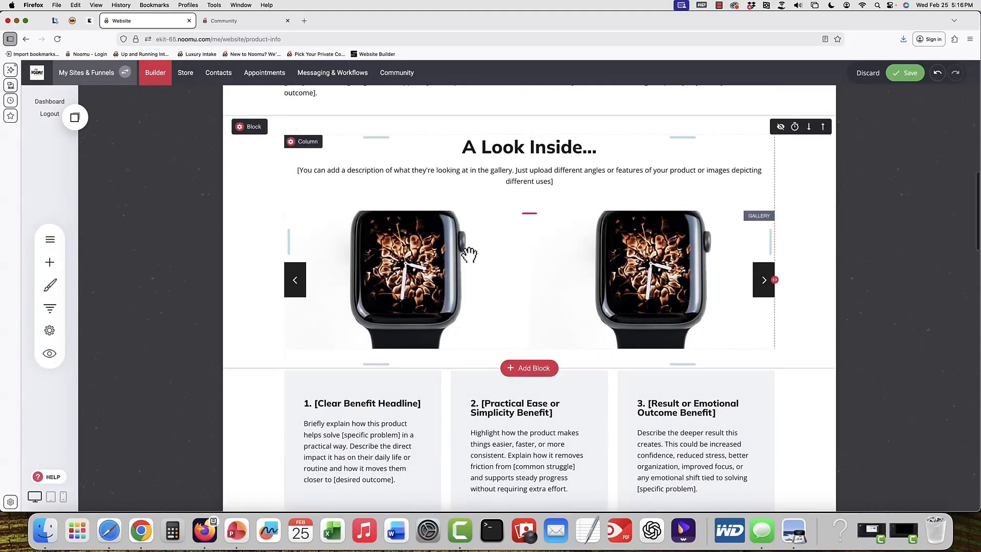
{"action": "left_click", "coordinate": [469, 254]}
{"action": "left_click", "coordinate": [298, 200]}
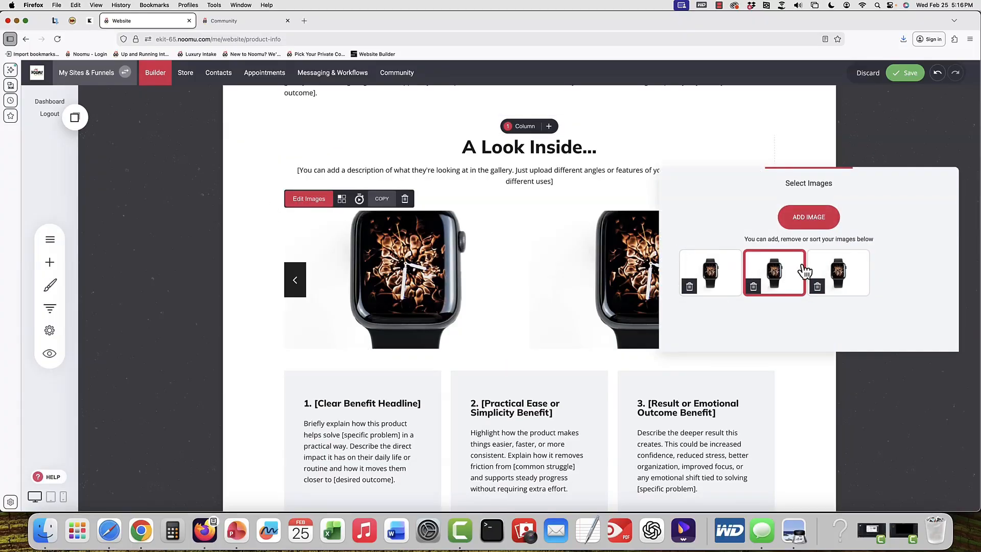
{"action": "left_click", "coordinate": [516, 269]}
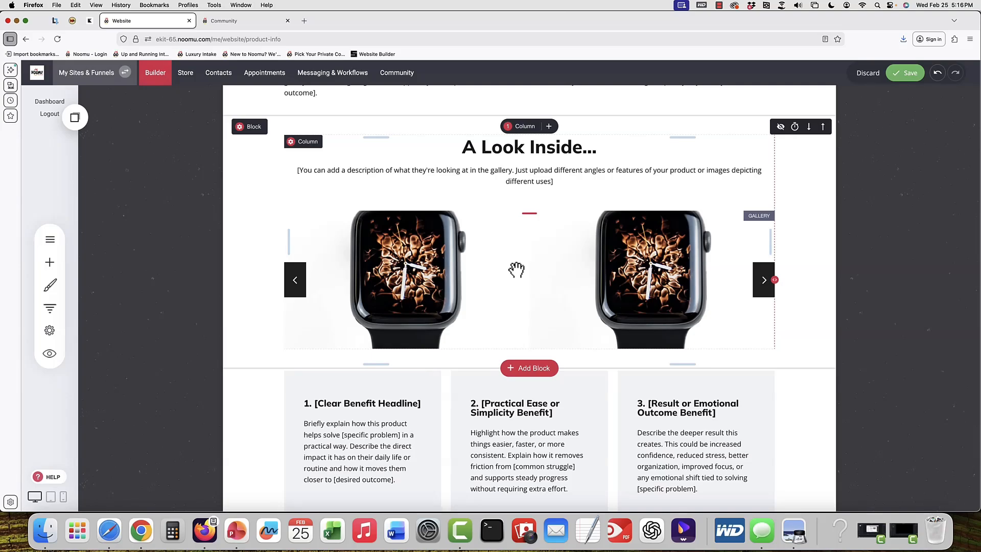
Scroll through the remaining page sections and inspect the Order Now button
{"action": "scroll", "coordinate": [643, 222], "scroll_direction": "down", "scroll_amount": 4}
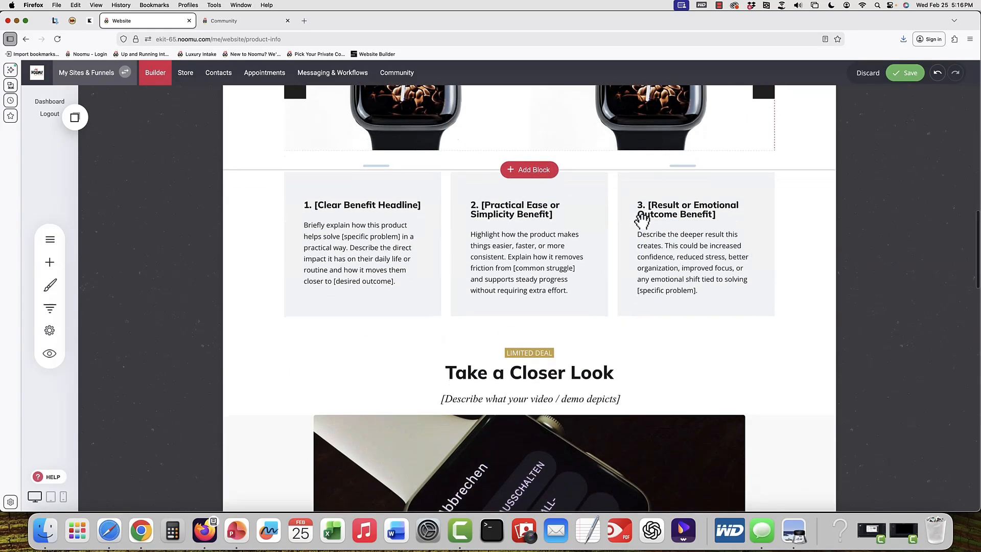
{"action": "scroll", "coordinate": [642, 221], "scroll_direction": "up", "scroll_amount": 15}
{"action": "scroll", "coordinate": [643, 222], "scroll_direction": "down", "scroll_amount": 10}
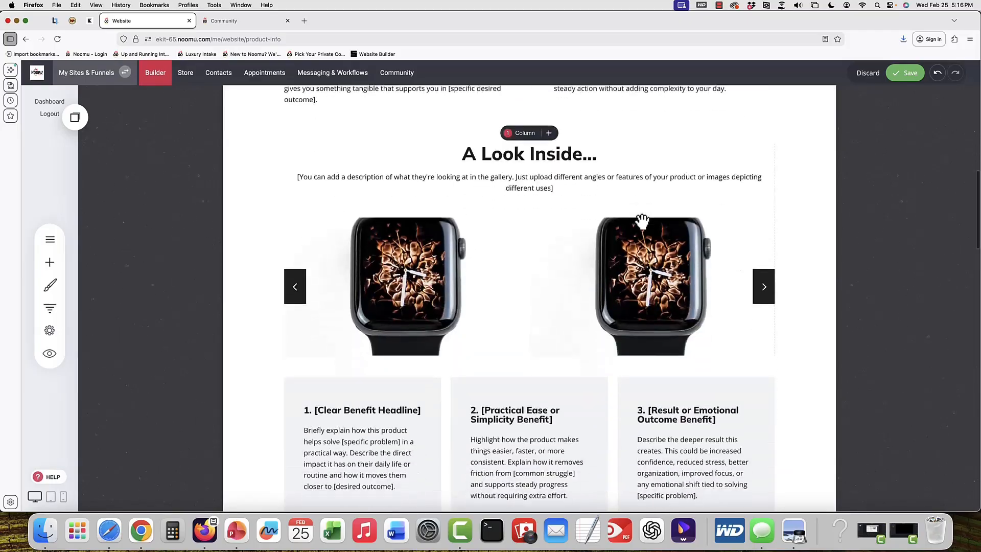
{"action": "scroll", "coordinate": [642, 221], "scroll_direction": "down", "scroll_amount": 6}
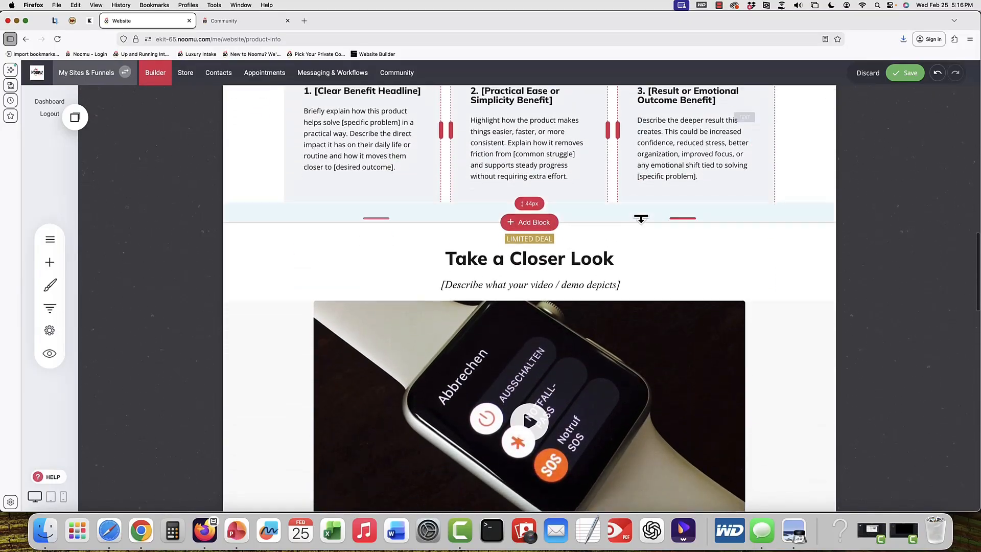
{"action": "scroll", "coordinate": [641, 219], "scroll_direction": "down", "scroll_amount": 5}
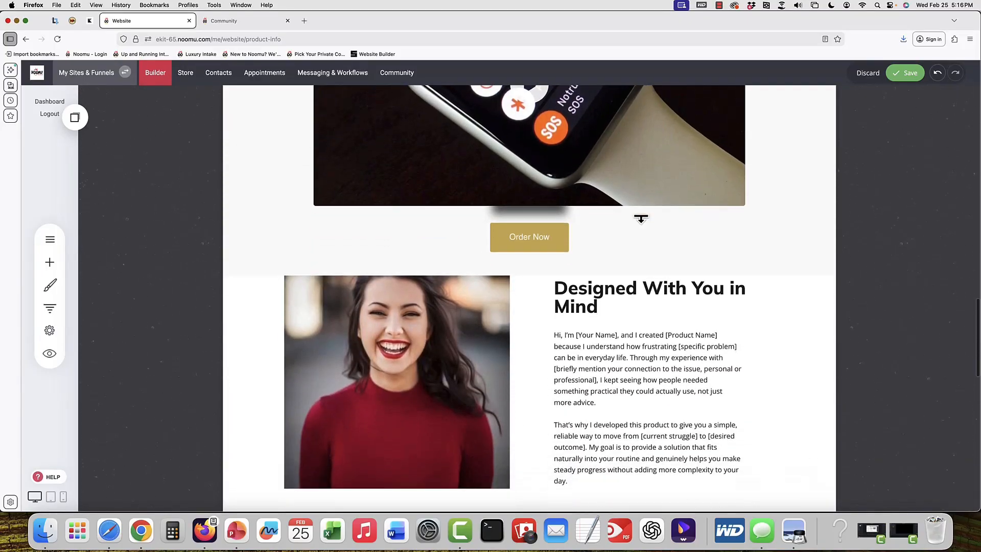
{"action": "scroll", "coordinate": [641, 219], "scroll_direction": "up", "scroll_amount": 9}
{"action": "scroll", "coordinate": [641, 219], "scroll_direction": "up", "scroll_amount": 2}
{"action": "scroll", "coordinate": [640, 220], "scroll_direction": "down", "scroll_amount": 15}
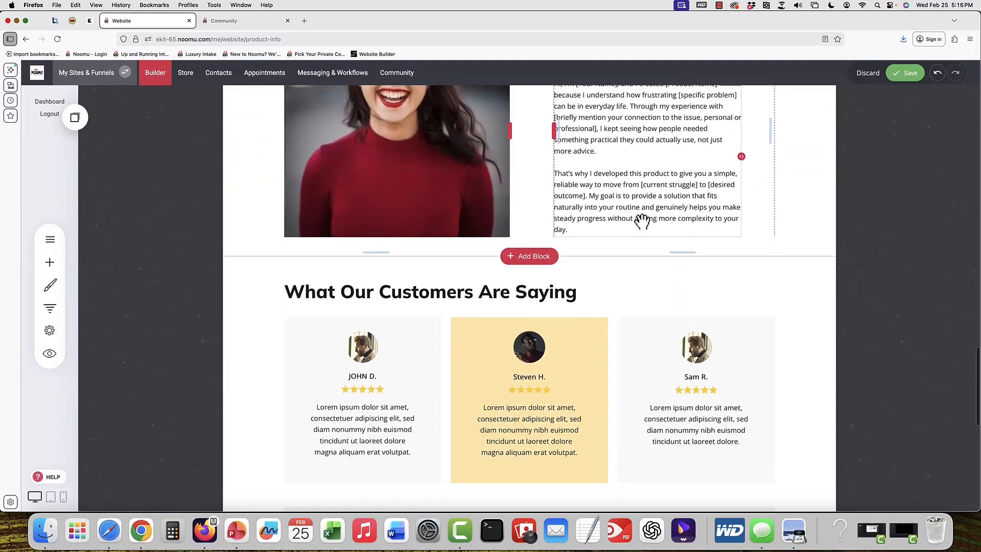
{"action": "scroll", "coordinate": [643, 222], "scroll_direction": "up", "scroll_amount": 3}
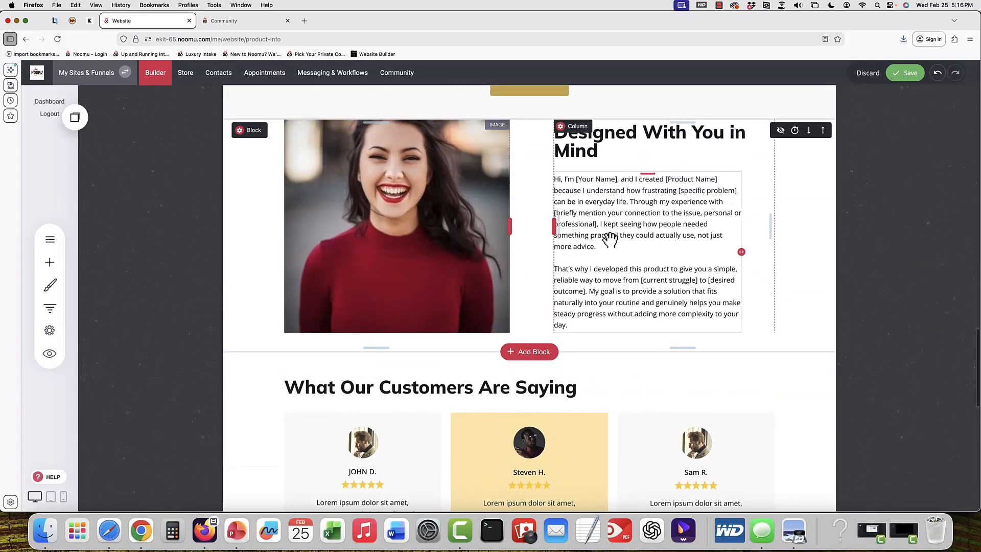
{"action": "scroll", "coordinate": [618, 239], "scroll_direction": "down", "scroll_amount": 10}
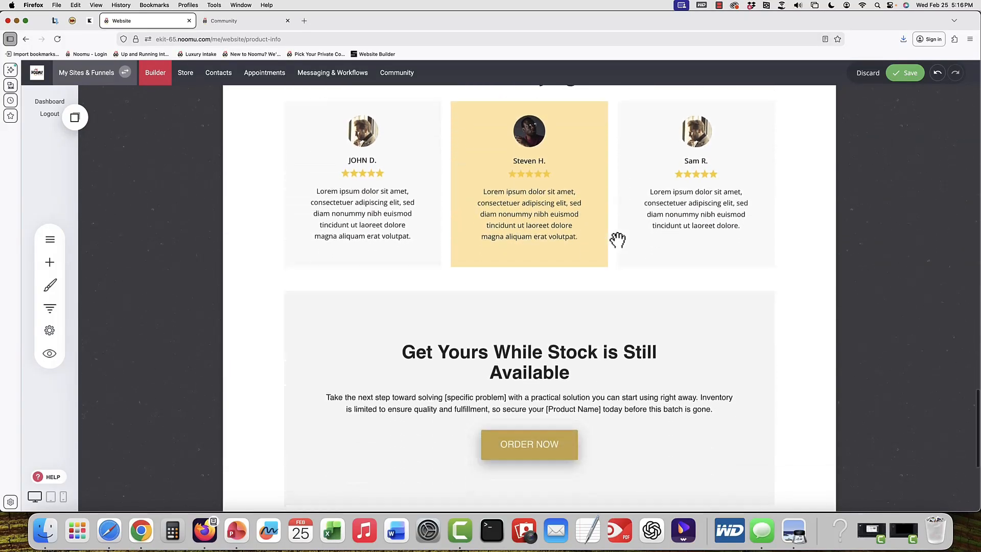
{"action": "scroll", "coordinate": [618, 240], "scroll_direction": "up", "scroll_amount": 1}
{"action": "scroll", "coordinate": [618, 240], "scroll_direction": "up", "scroll_amount": 12}
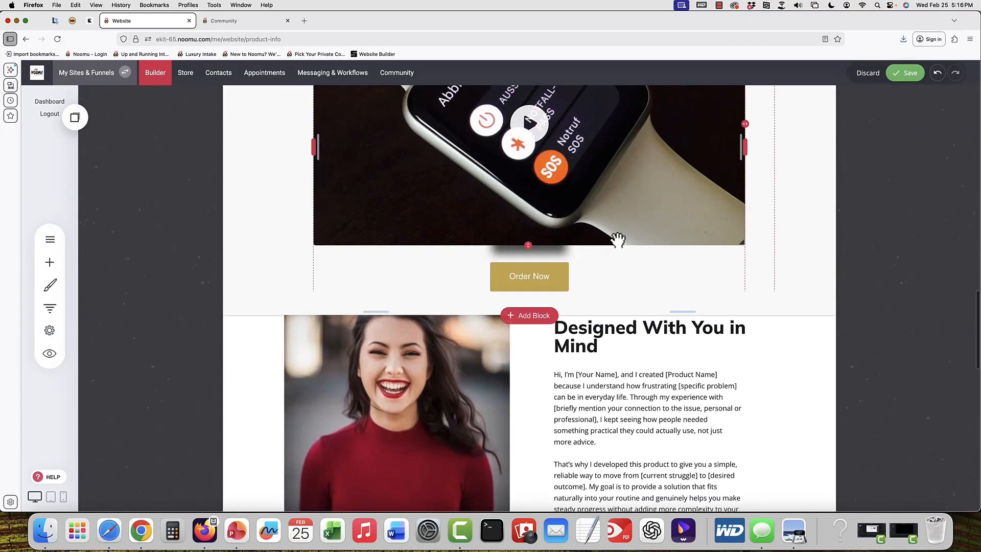
{"action": "left_click", "coordinate": [527, 281]}
{"action": "scroll", "coordinate": [527, 281], "scroll_direction": "down", "scroll_amount": 10}
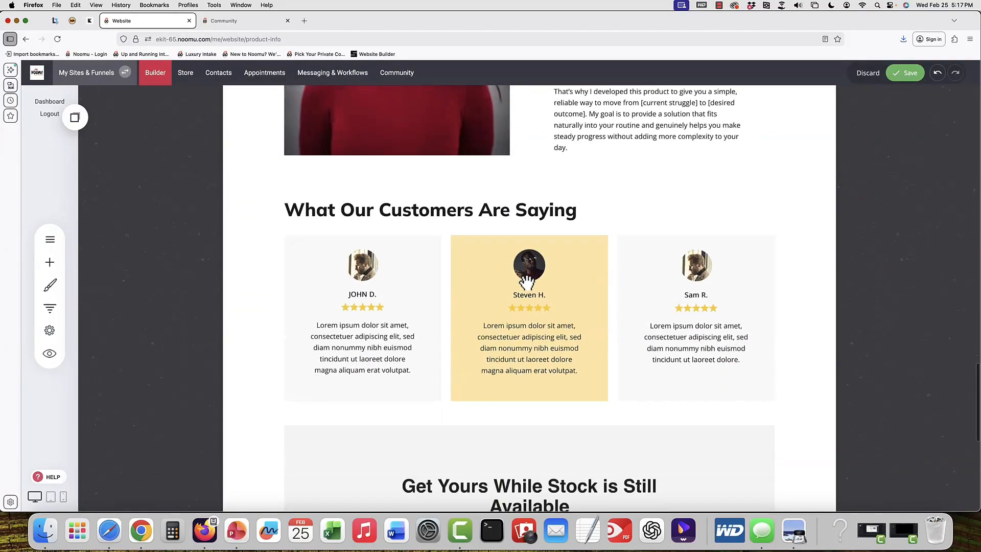
Check the final Order Now button's link, keeping the Physical Product Checkout page in the Physical Product Offer Pages group
{"action": "left_click", "coordinate": [545, 427]}
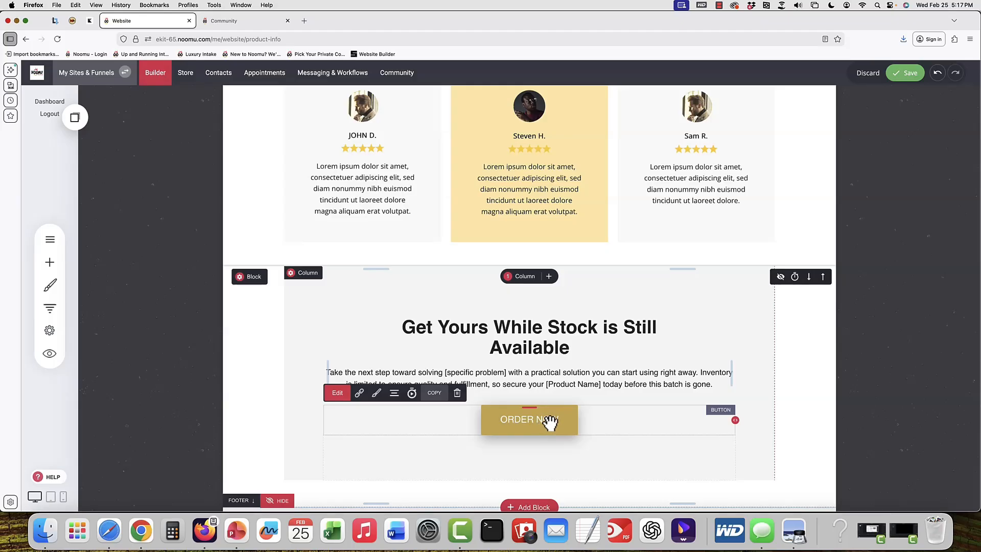
{"action": "left_click", "coordinate": [359, 393]}
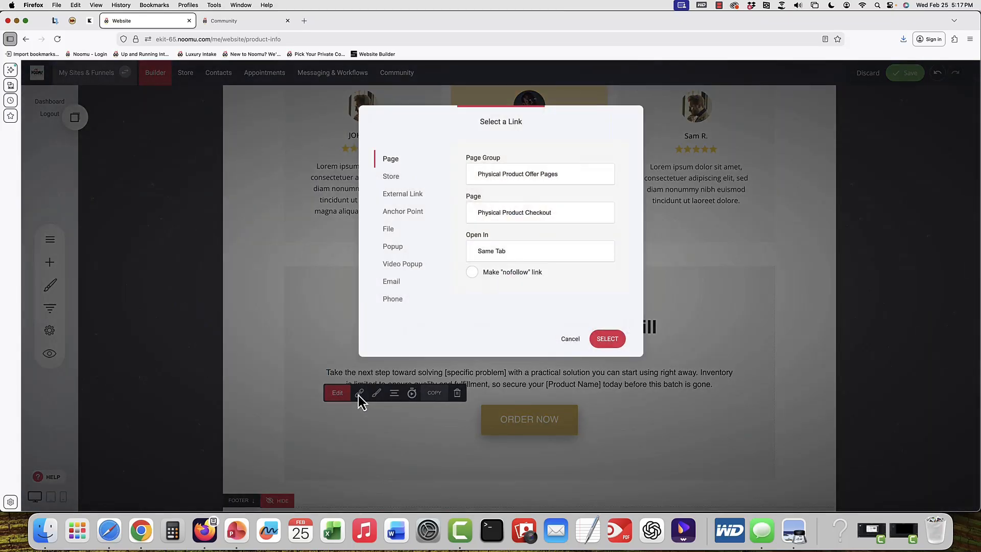
{"action": "left_click", "coordinate": [563, 213]}
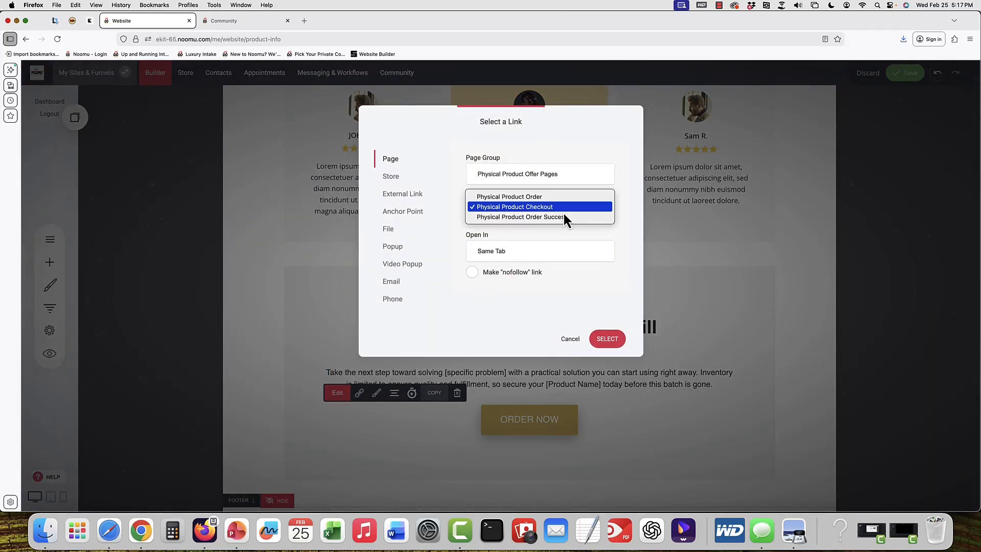
{"action": "left_click", "coordinate": [563, 208]}
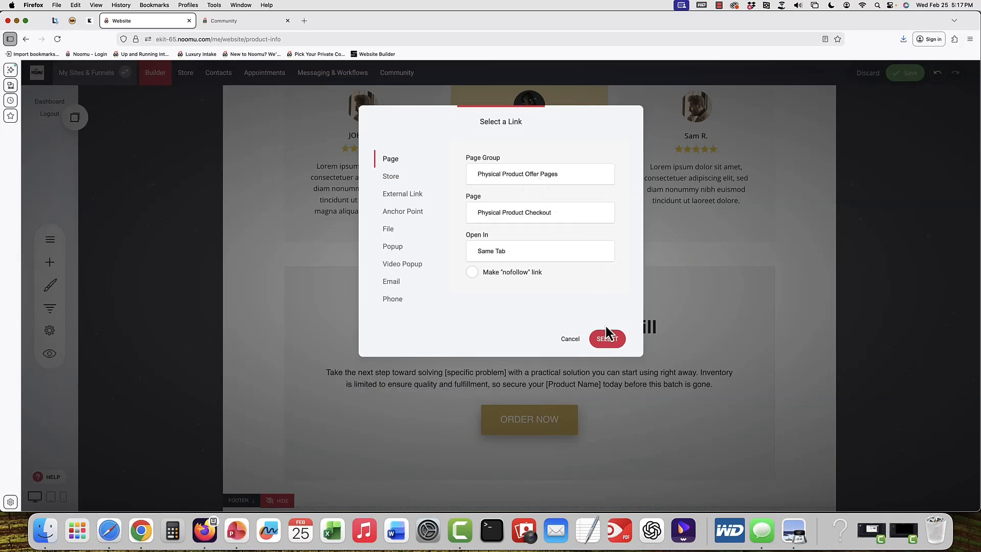
{"action": "left_click", "coordinate": [613, 337]}
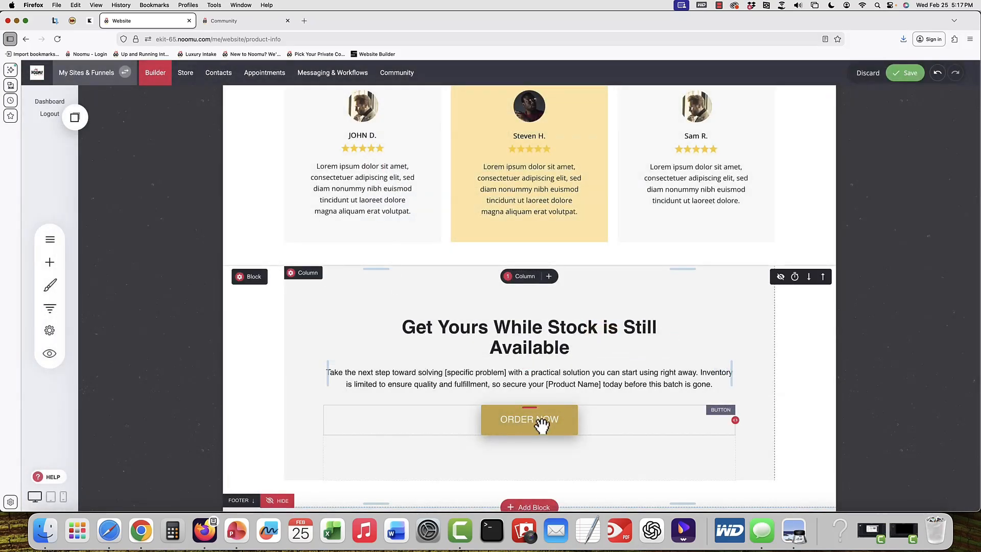
Open the Physical Product Checkout page from the pages list, discarding unsaved changes
{"action": "left_click", "coordinate": [542, 424]}
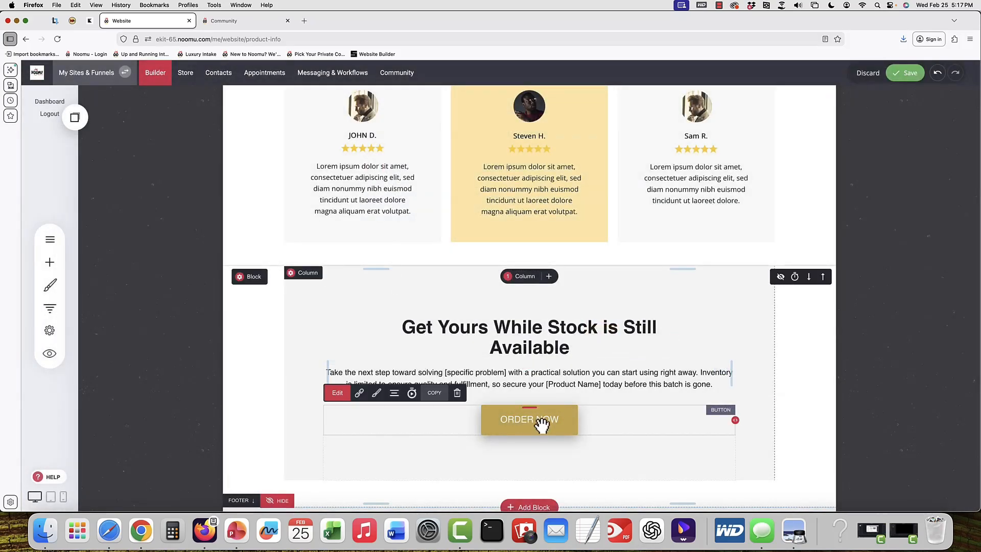
{"action": "left_click", "coordinate": [52, 239]}
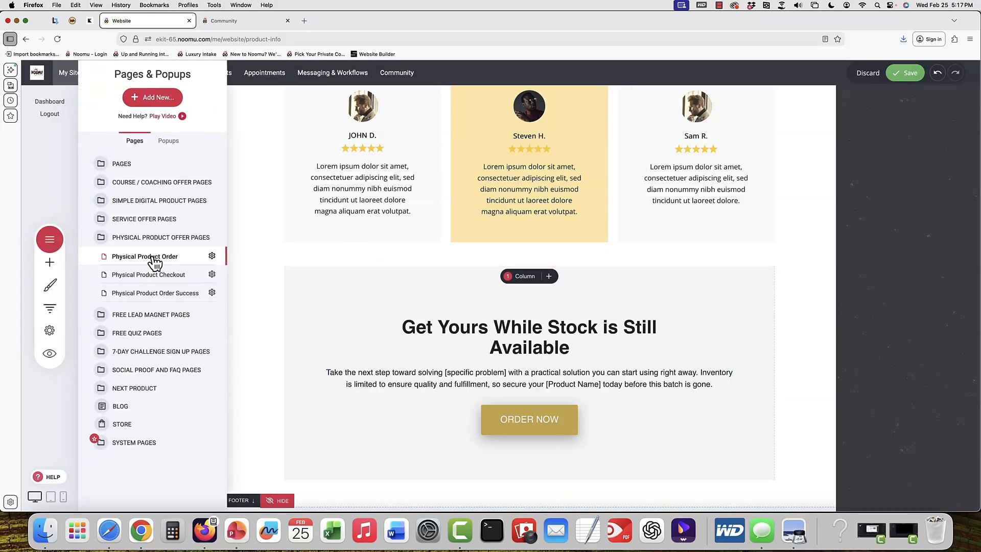
{"action": "left_click", "coordinate": [156, 275]}
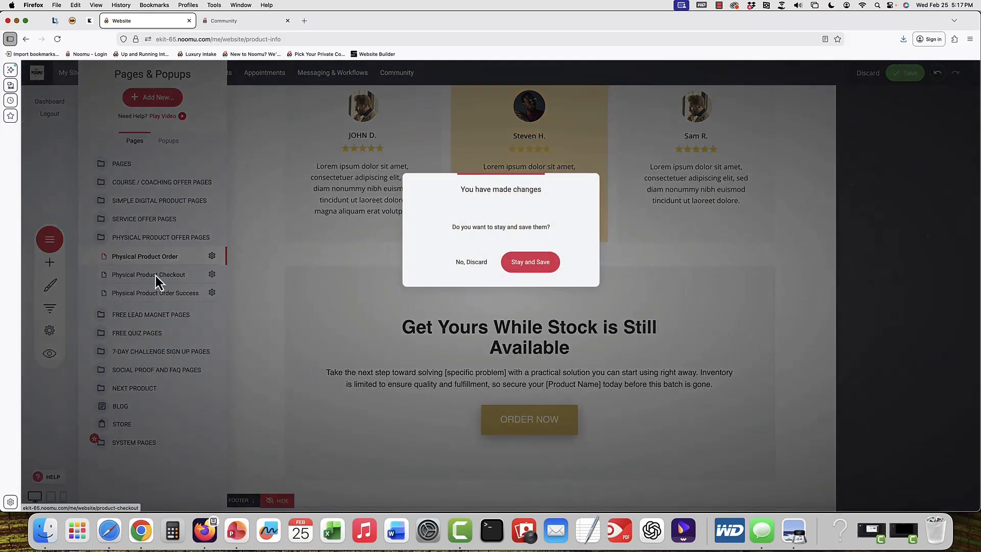
{"action": "left_click", "coordinate": [469, 263]}
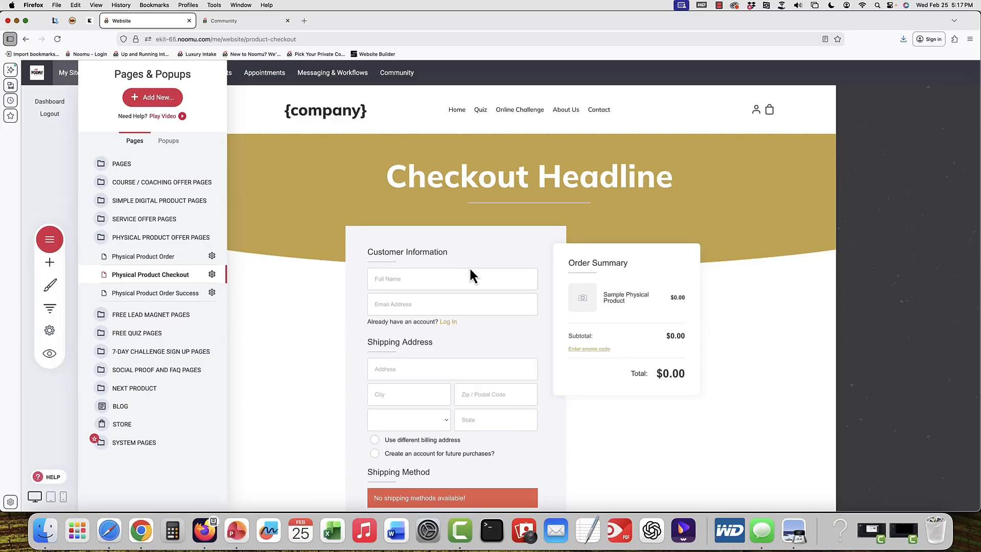
{"action": "left_click", "coordinate": [470, 270]}
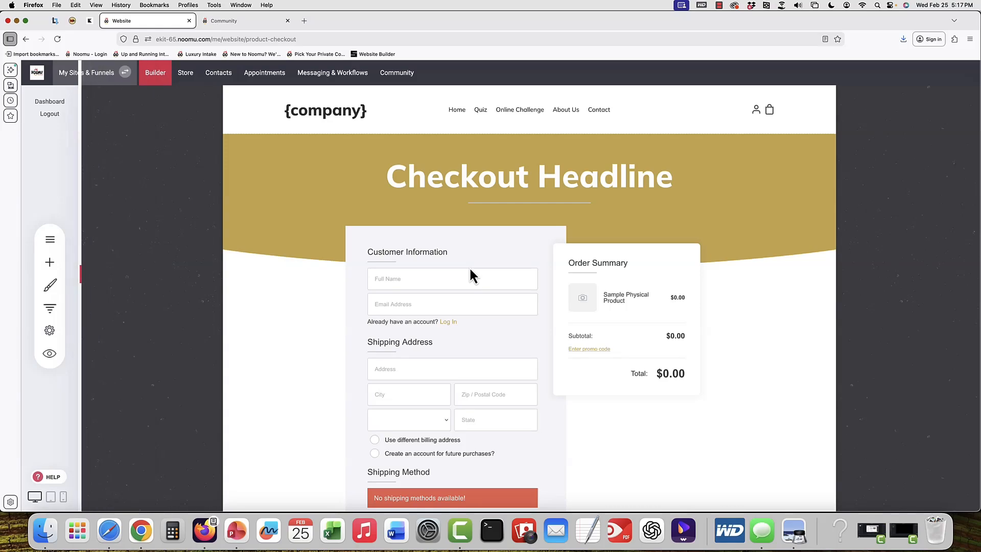
{"action": "left_click", "coordinate": [477, 266]}
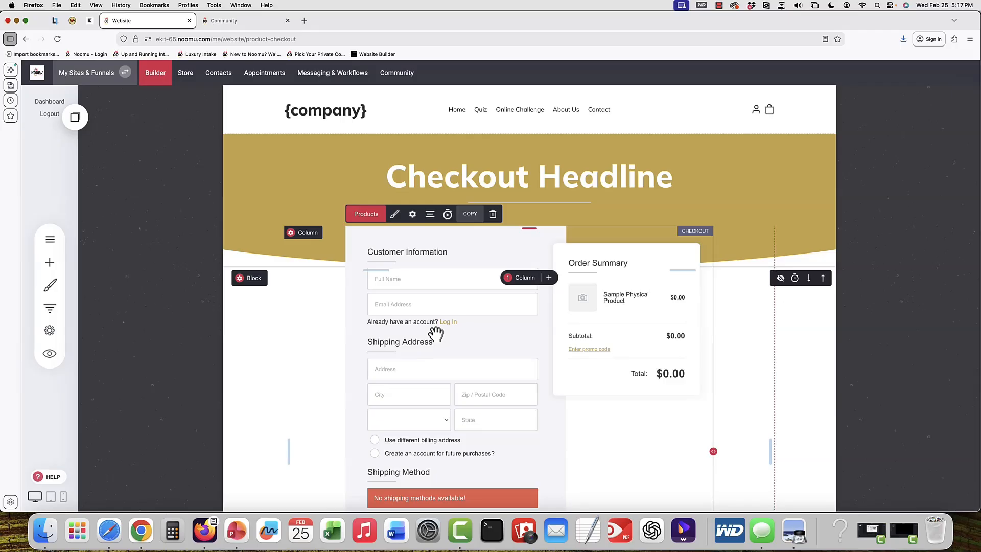
Review the checkout widget's product selection, bump offers and styling settings without changing anything
{"action": "left_click", "coordinate": [364, 215]}
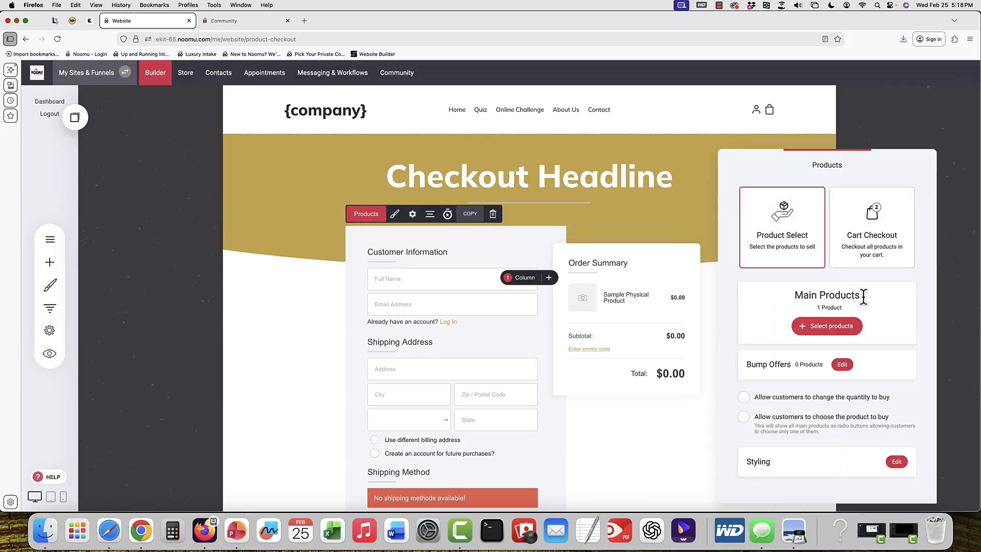
{"action": "left_click", "coordinate": [824, 327]}
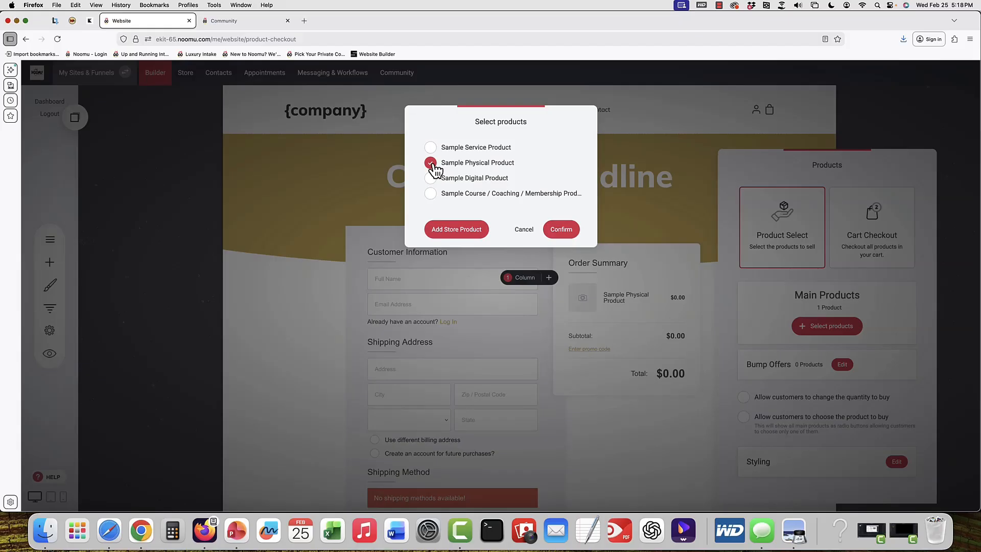
{"action": "left_click", "coordinate": [528, 235]}
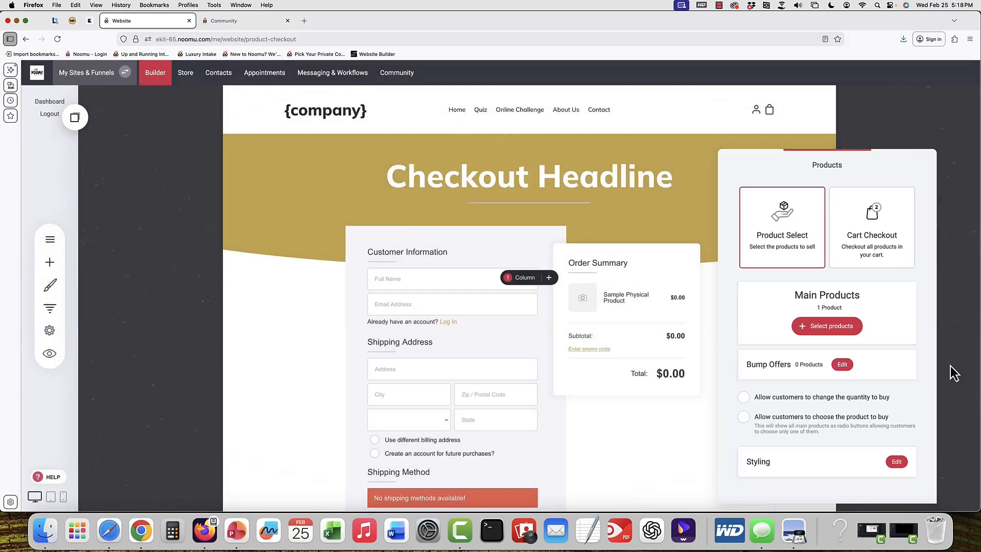
{"action": "left_click", "coordinate": [838, 365]}
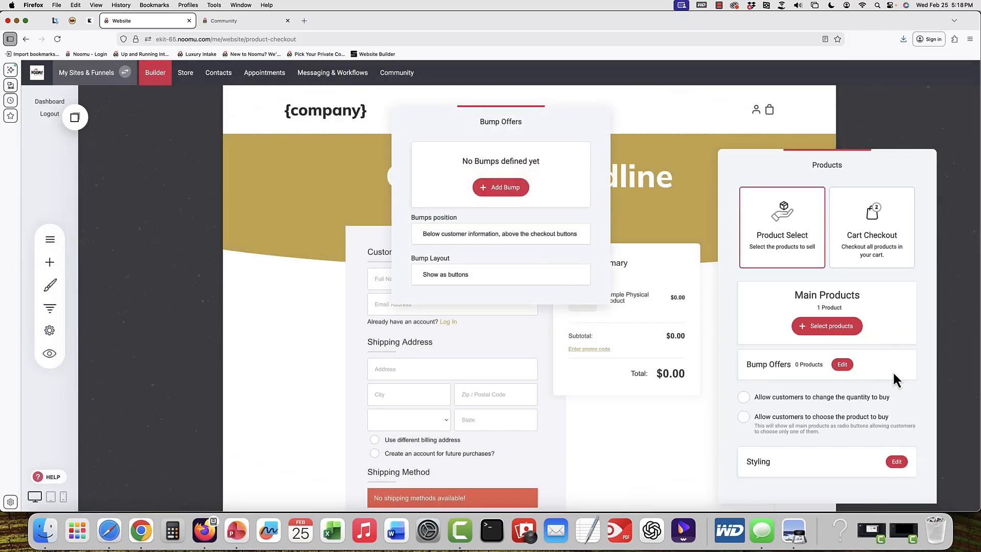
{"action": "left_click", "coordinate": [934, 371]}
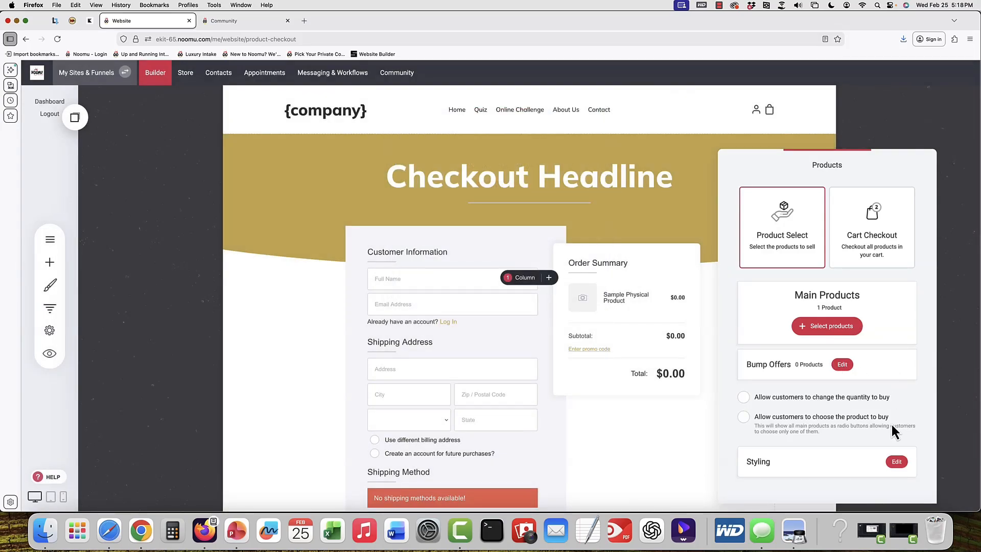
{"action": "left_click", "coordinate": [896, 461]}
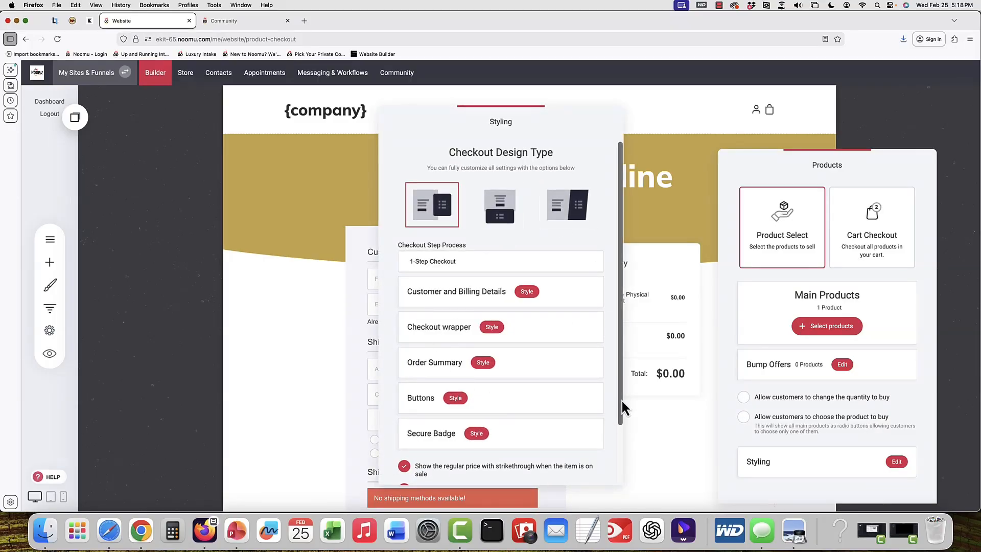
{"action": "left_click", "coordinate": [665, 313]}
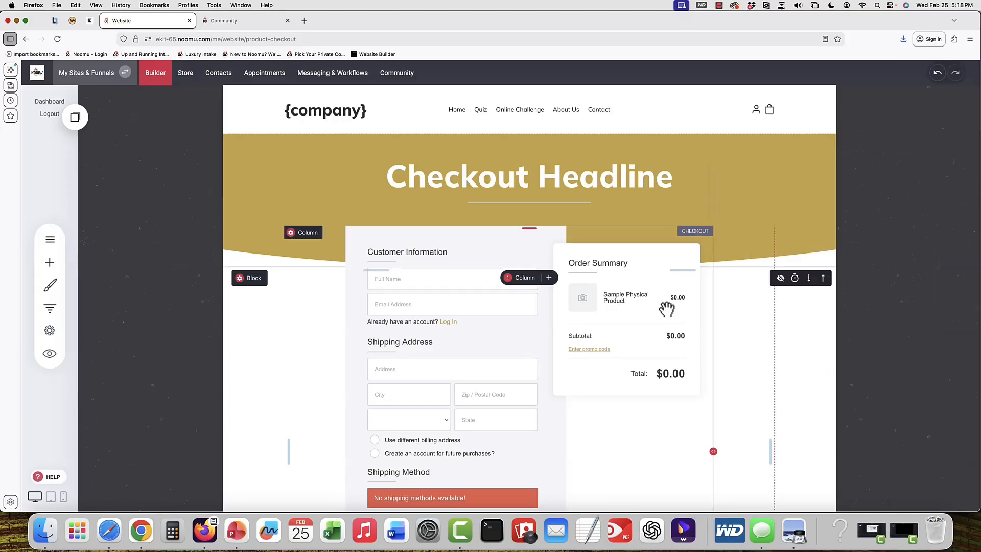
Inspect the checkout widget's thank-you page link setting, then cancel the link dialog and close the settings
{"action": "scroll", "coordinate": [667, 309], "scroll_direction": "down", "scroll_amount": 2}
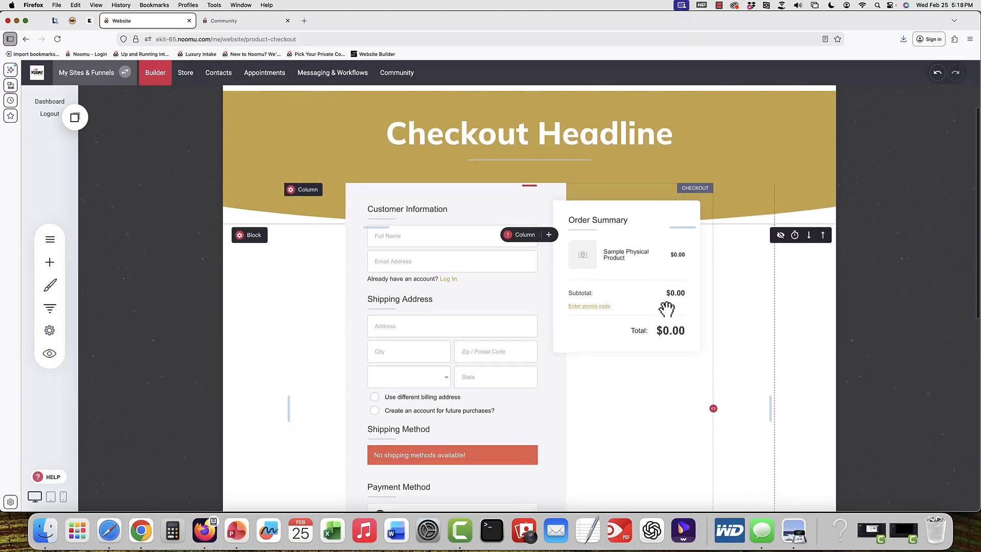
{"action": "scroll", "coordinate": [667, 310], "scroll_direction": "down", "scroll_amount": 2}
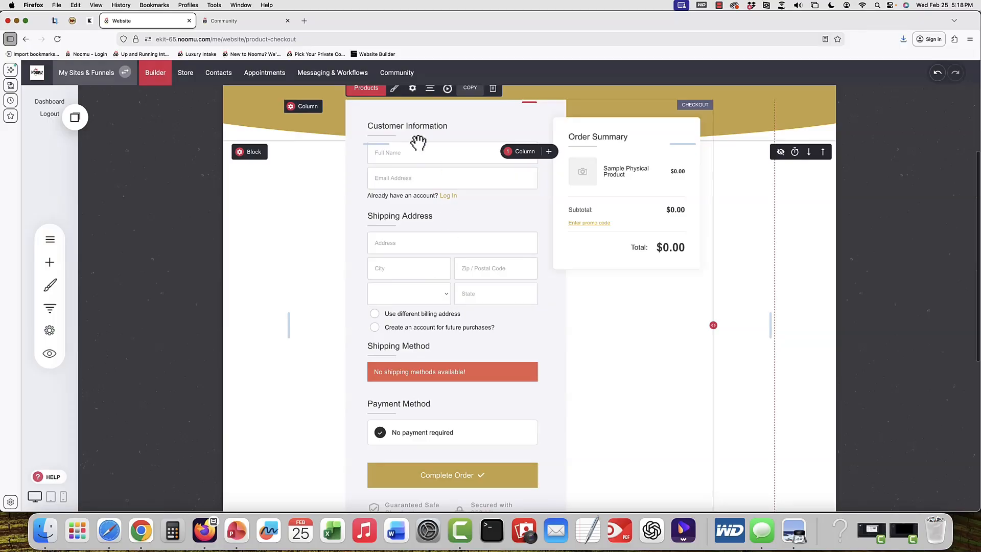
{"action": "left_click", "coordinate": [412, 90]}
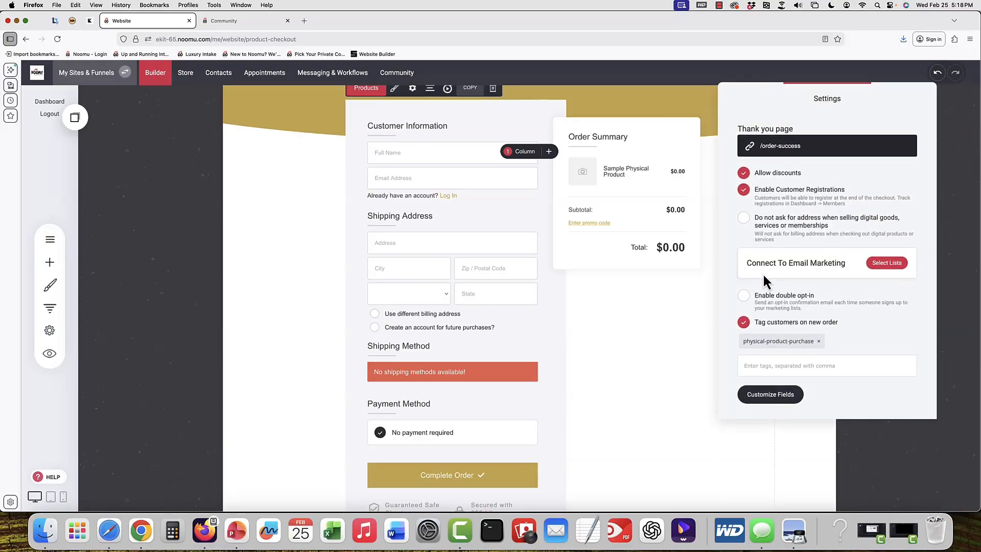
{"action": "left_click", "coordinate": [860, 145]}
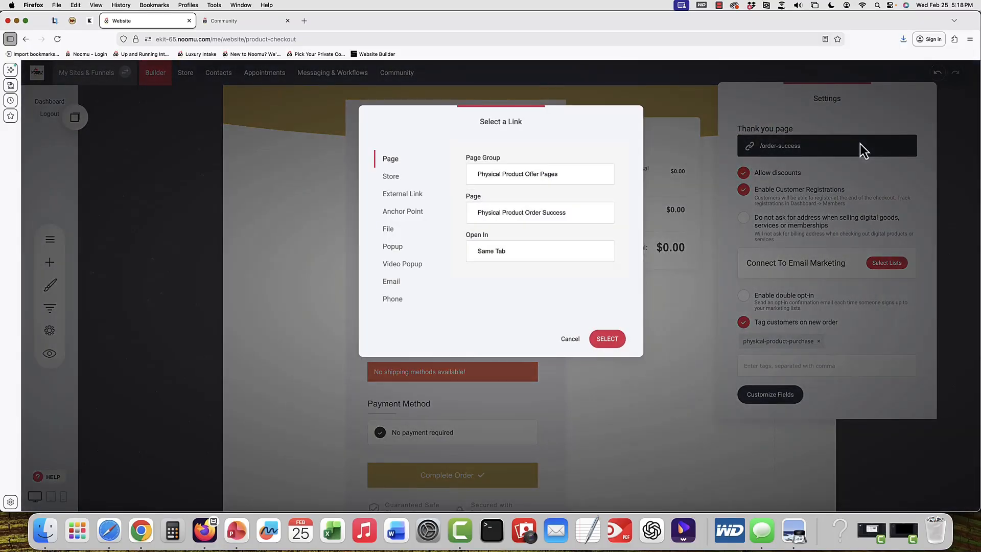
{"action": "left_click", "coordinate": [573, 219]}
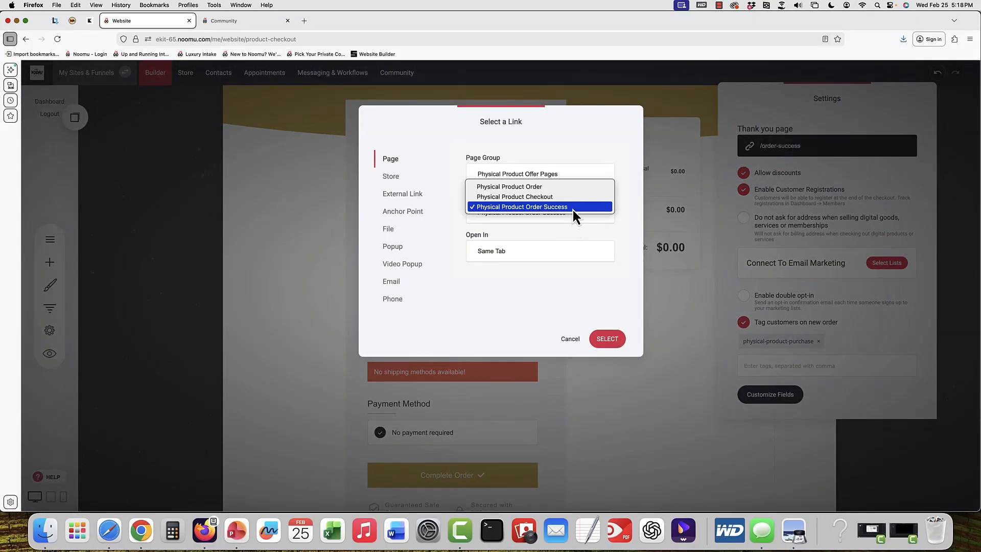
{"action": "left_click", "coordinate": [573, 210]}
{"action": "left_click", "coordinate": [582, 213]}
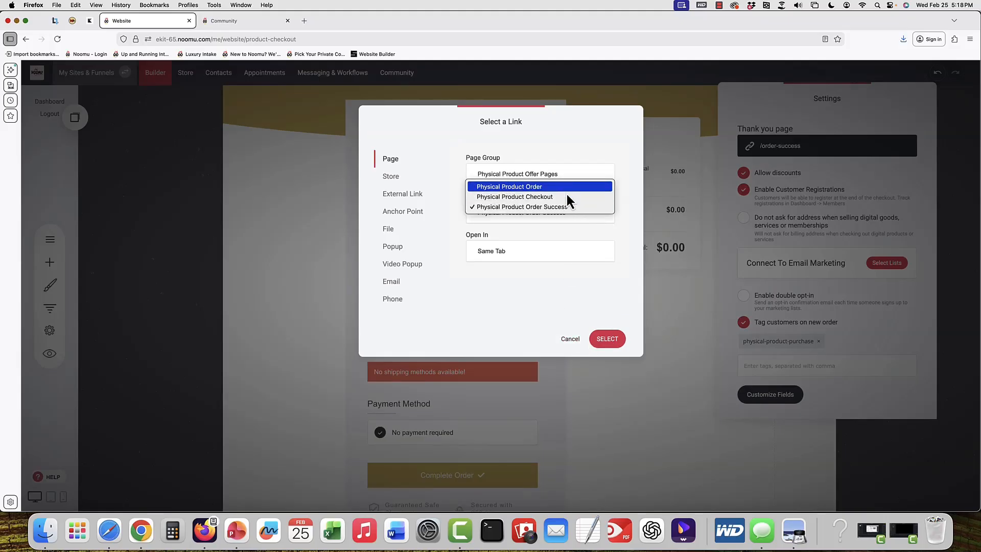
{"action": "left_click", "coordinate": [611, 229]}
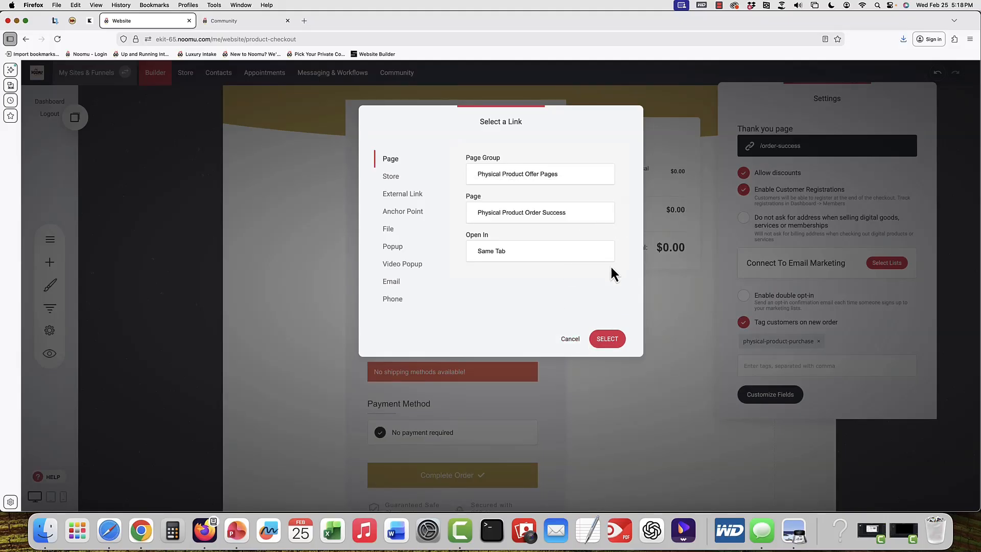
{"action": "left_click", "coordinate": [571, 340]}
{"action": "left_click", "coordinate": [641, 338]}
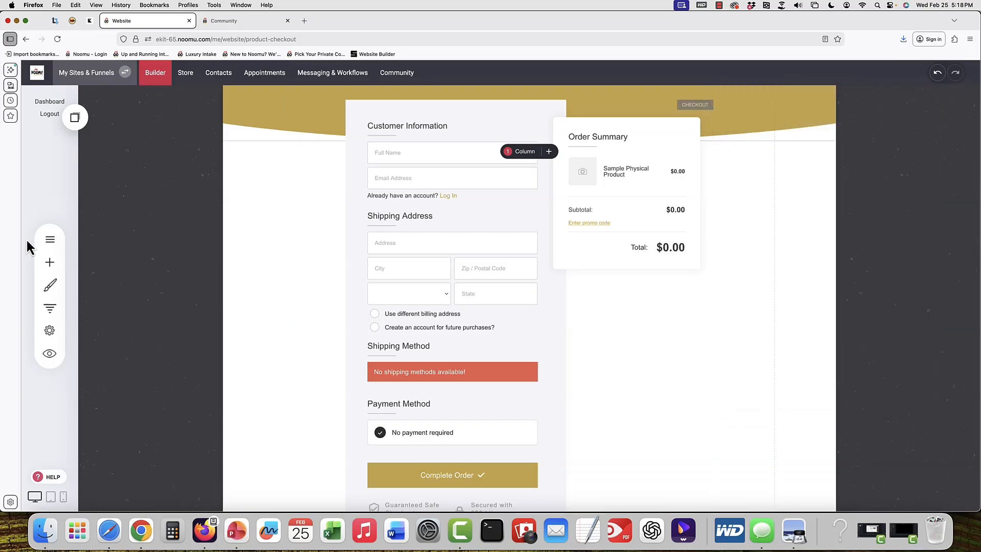
Open the Physical Product Order Success page from the pages list
{"action": "left_click", "coordinate": [50, 239]}
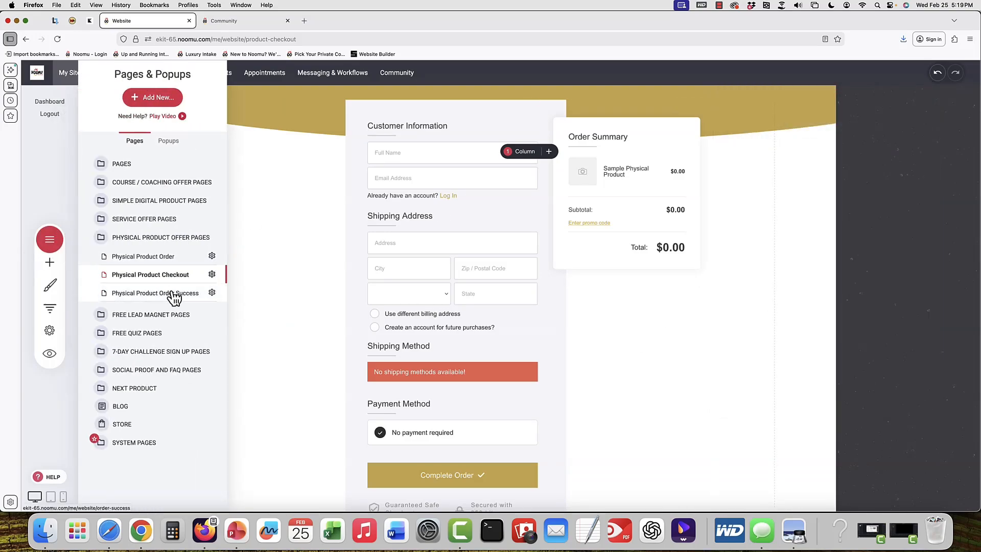
{"action": "left_click", "coordinate": [174, 296]}
{"action": "left_click", "coordinate": [681, 266]}
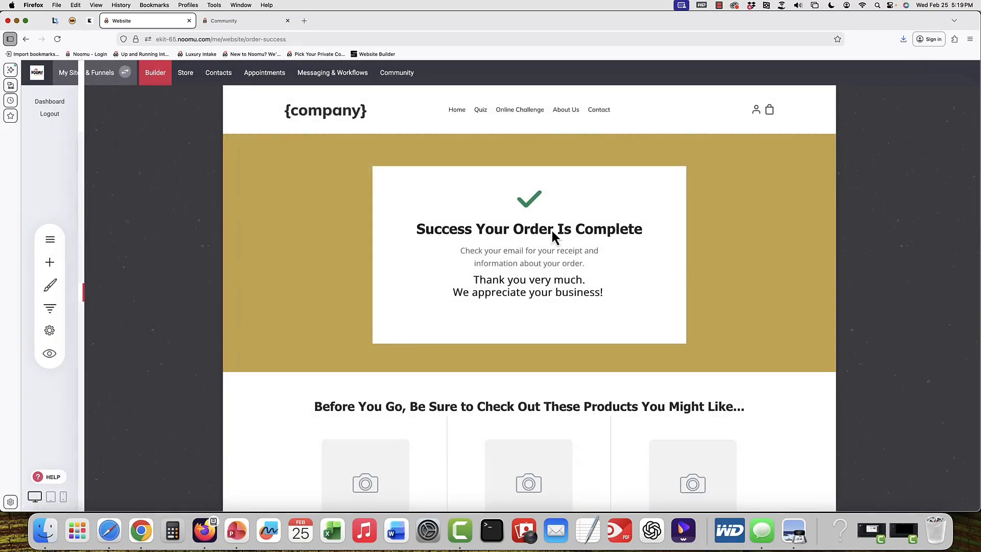
Review the order success page sections and the product feed's products-to-show settings
{"action": "scroll", "coordinate": [551, 225], "scroll_direction": "down", "scroll_amount": 1}
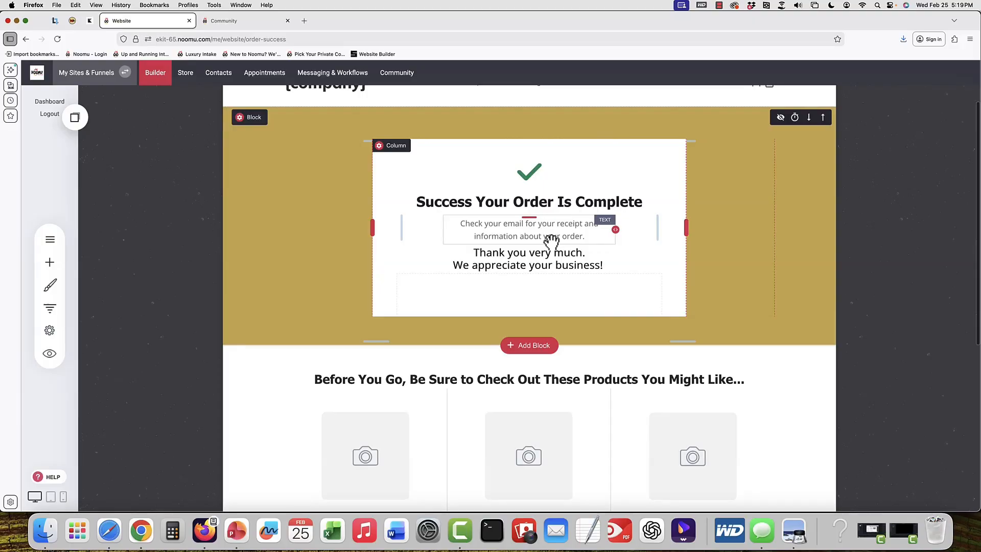
{"action": "scroll", "coordinate": [551, 242], "scroll_direction": "down", "scroll_amount": 1}
{"action": "scroll", "coordinate": [551, 242], "scroll_direction": "up", "scroll_amount": 1}
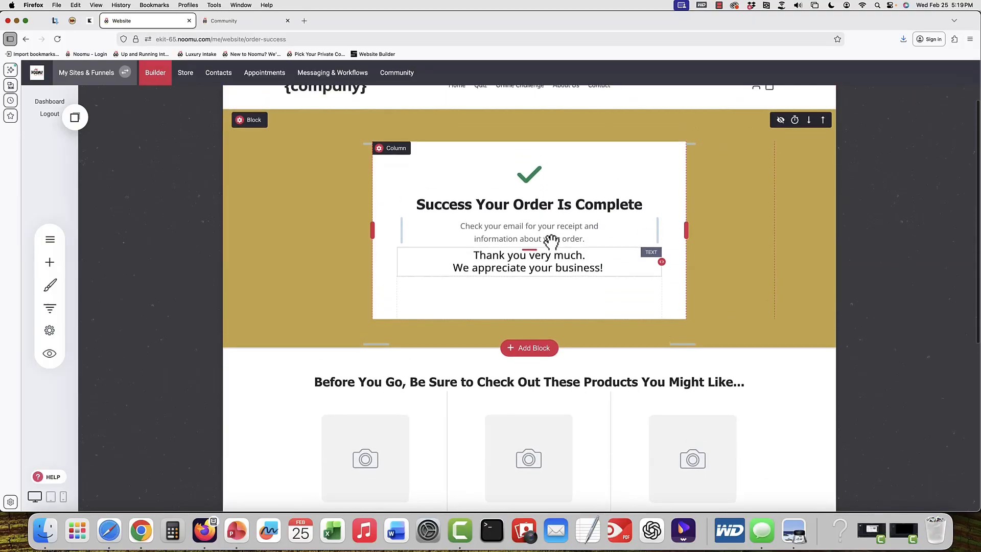
{"action": "scroll", "coordinate": [551, 241], "scroll_direction": "down", "scroll_amount": 5}
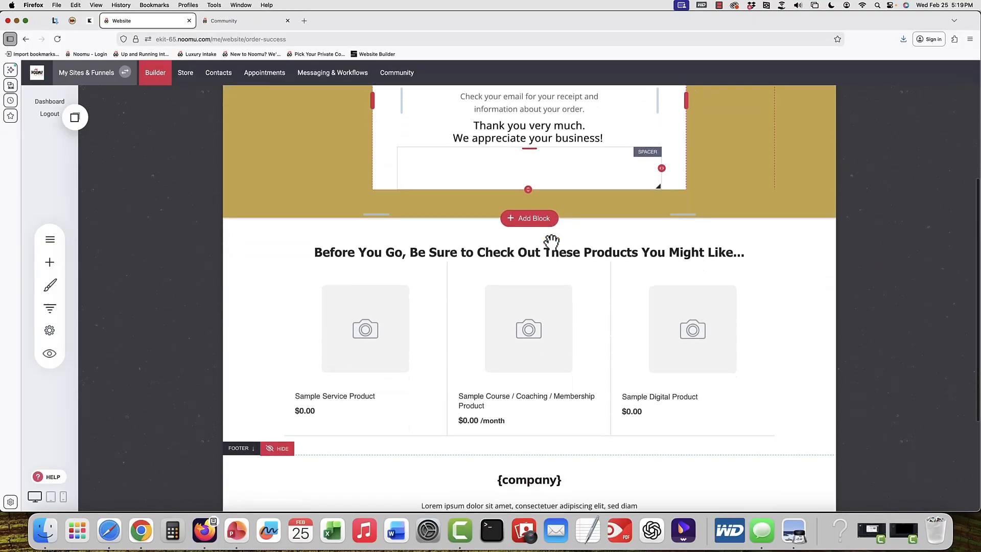
{"action": "scroll", "coordinate": [551, 241], "scroll_direction": "down", "scroll_amount": 1}
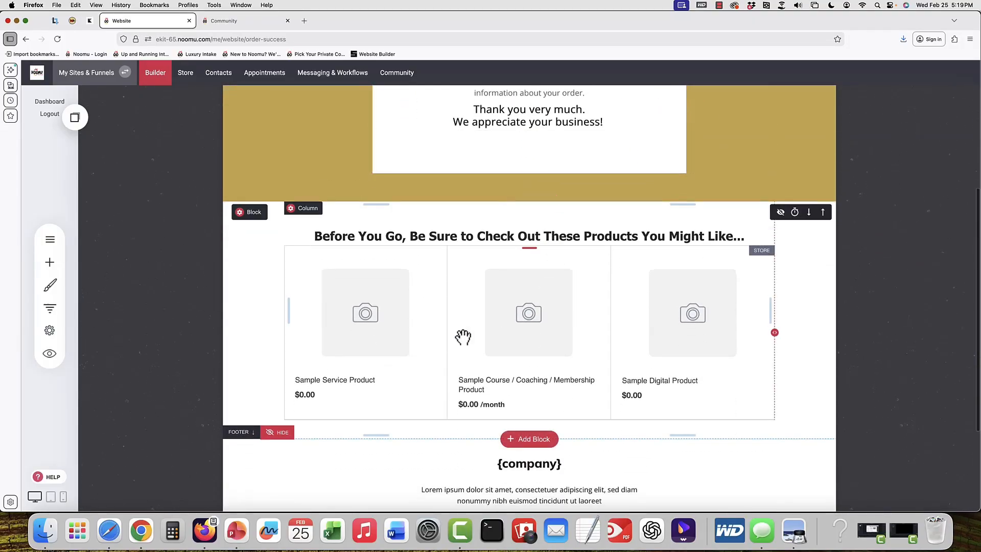
{"action": "left_click", "coordinate": [608, 318]}
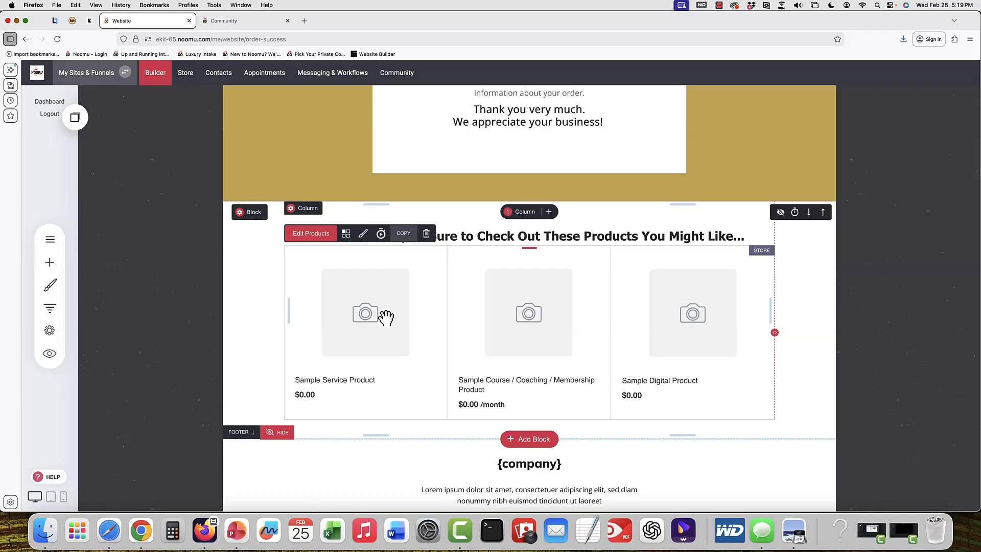
{"action": "left_click", "coordinate": [312, 238]}
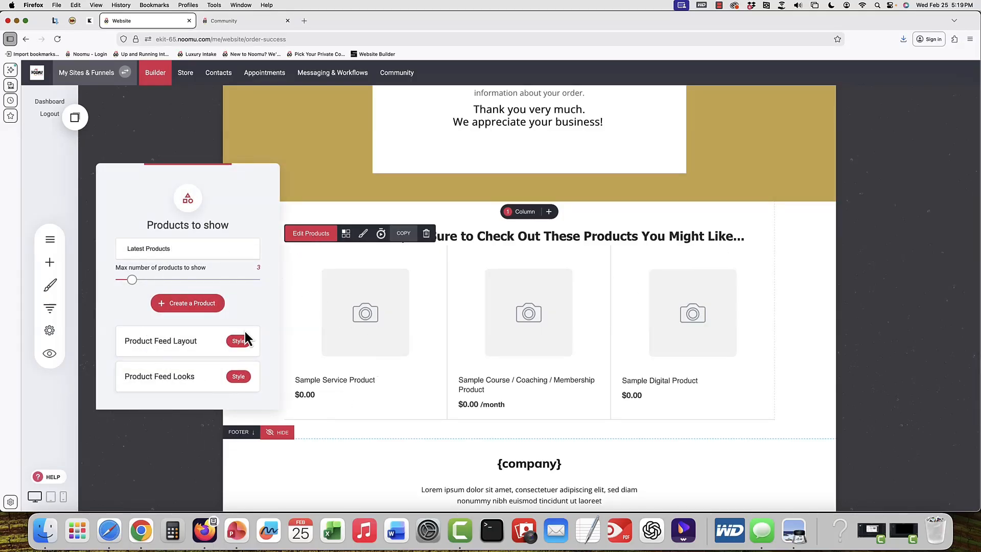
{"action": "left_click", "coordinate": [481, 302]}
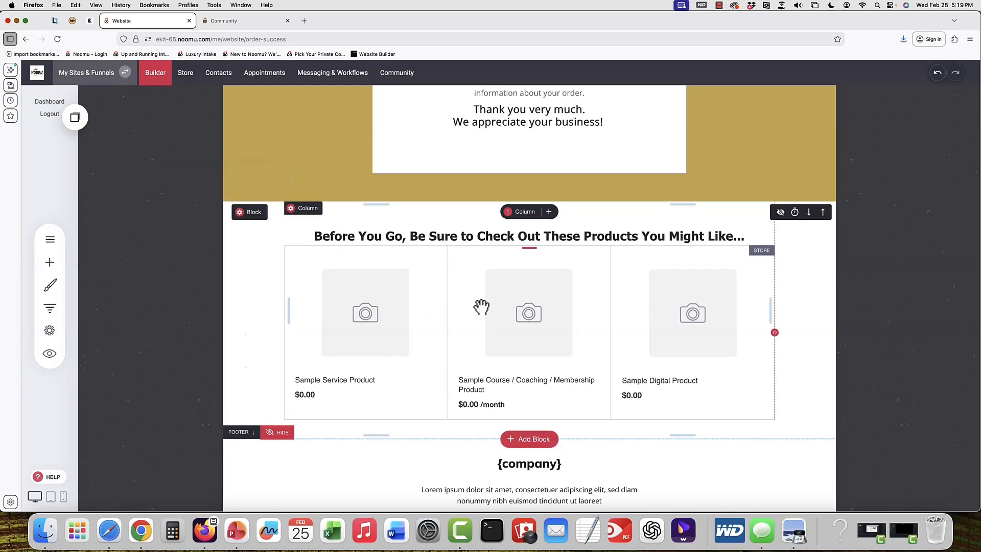
Leave the order success page and open the store's settings
{"action": "scroll", "coordinate": [480, 304], "scroll_direction": "up", "scroll_amount": 3}
{"action": "scroll", "coordinate": [481, 306], "scroll_direction": "down", "scroll_amount": 1}
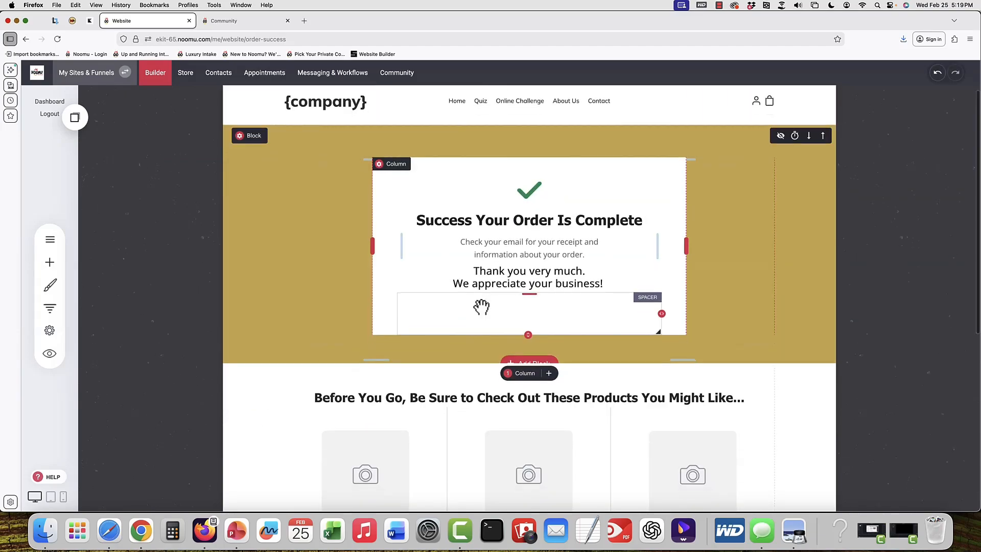
{"action": "scroll", "coordinate": [481, 307], "scroll_direction": "down", "scroll_amount": 1}
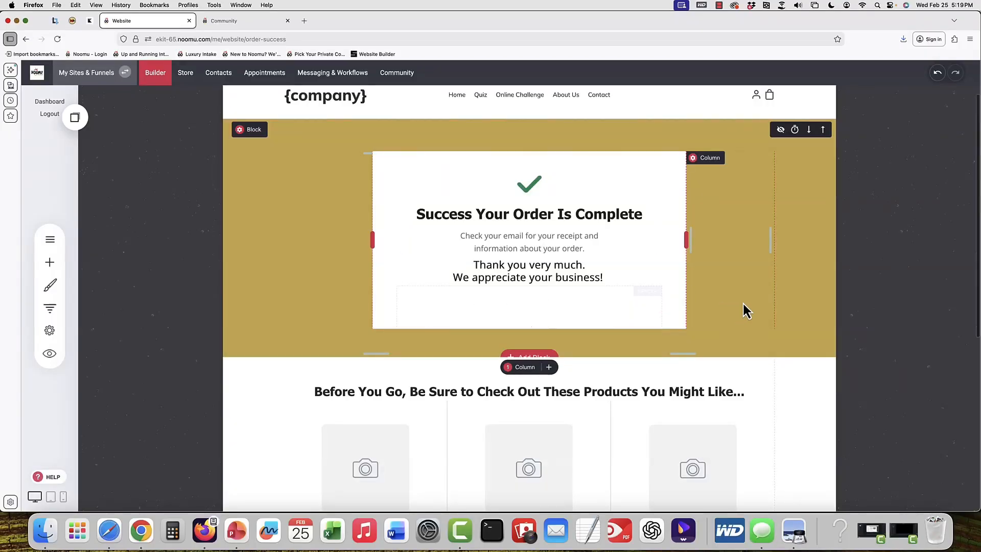
{"action": "left_click", "coordinate": [188, 74]}
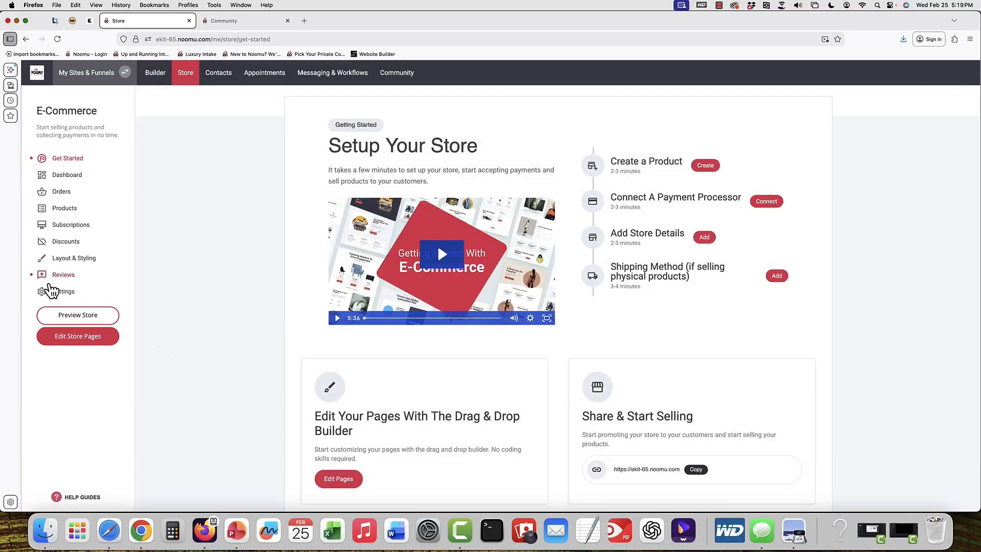
{"action": "left_click", "coordinate": [57, 292]}
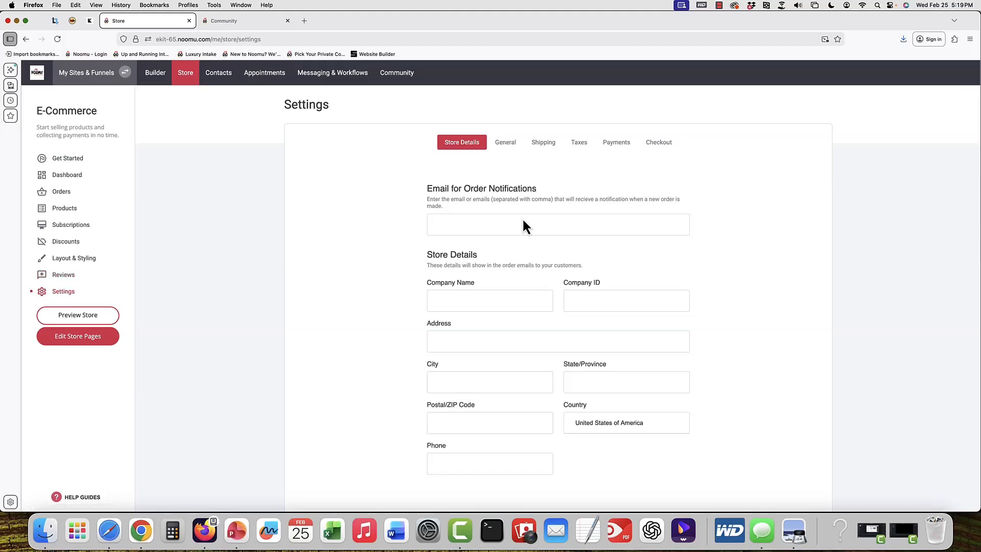
Review the store settings tabs, including shipping, taxes, available payment providers and checkout policies
{"action": "left_click", "coordinate": [514, 145]}
{"action": "left_click", "coordinate": [540, 146]}
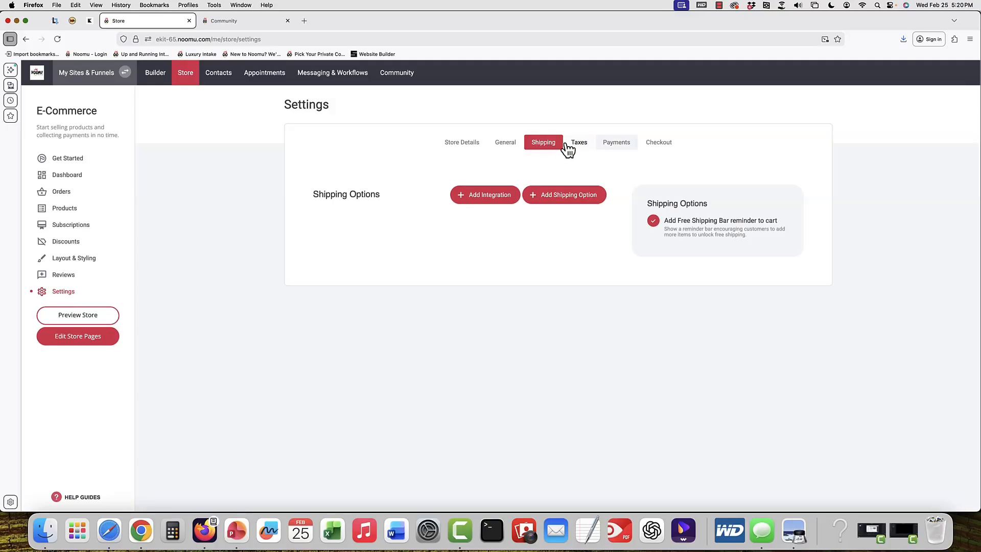
{"action": "left_click", "coordinate": [582, 148]}
{"action": "left_click", "coordinate": [618, 143]}
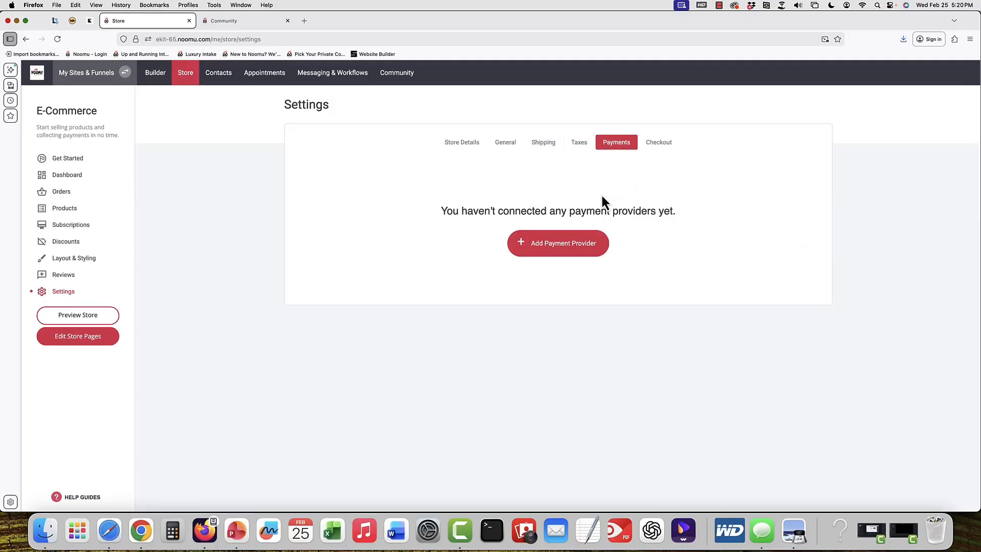
{"action": "left_click", "coordinate": [574, 256]}
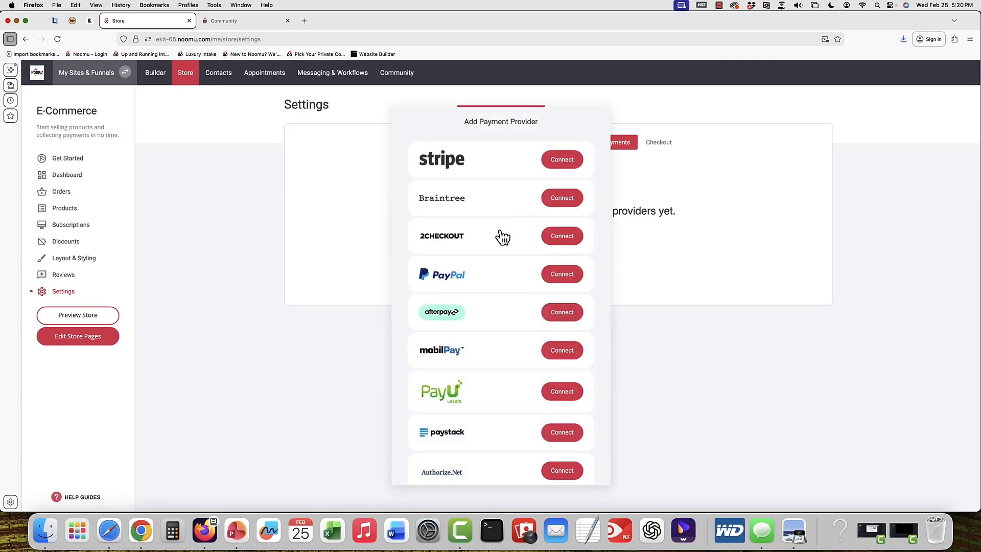
{"action": "left_click", "coordinate": [682, 156]}
{"action": "left_click", "coordinate": [670, 146]}
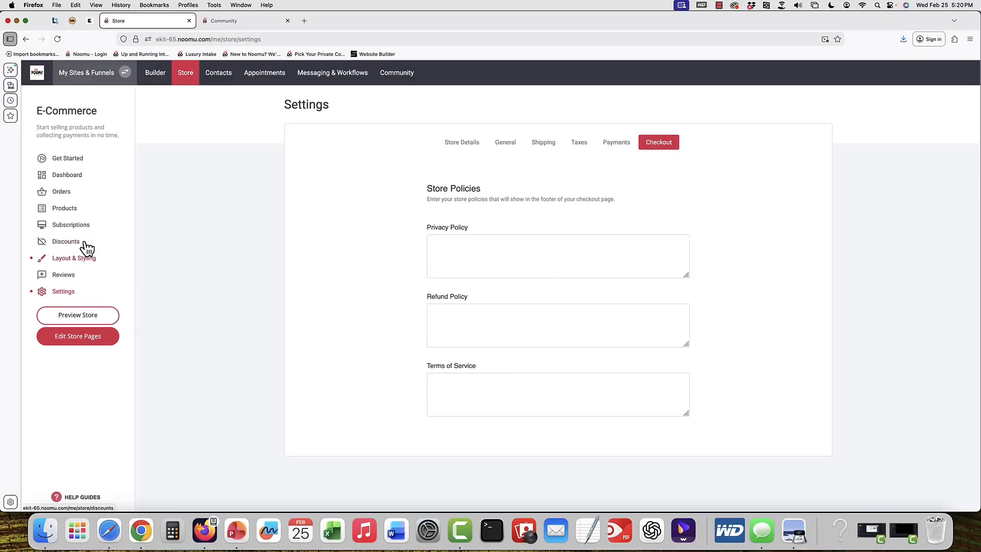
Open the Sample Physical Product from the store products and review its settings
{"action": "left_click", "coordinate": [60, 210]}
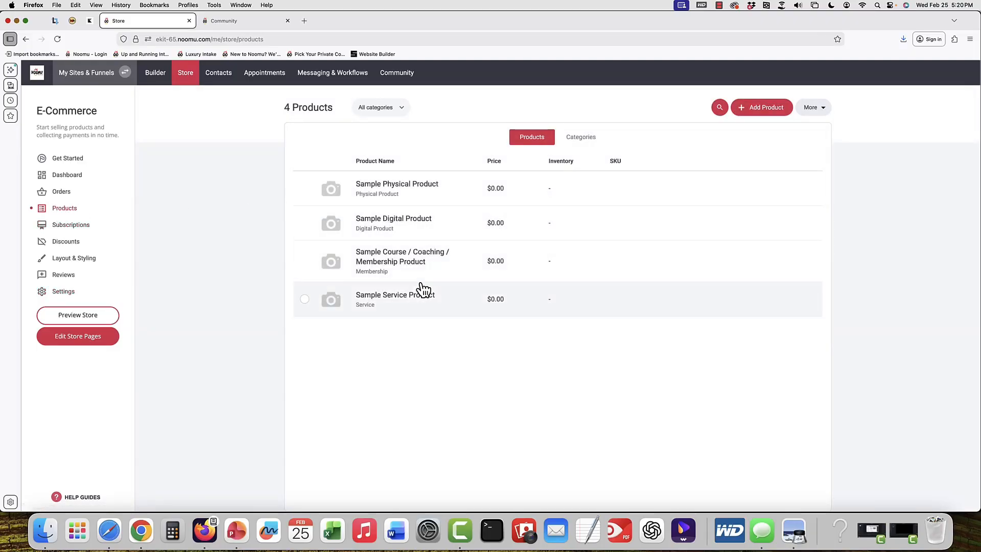
{"action": "left_click", "coordinate": [378, 194]}
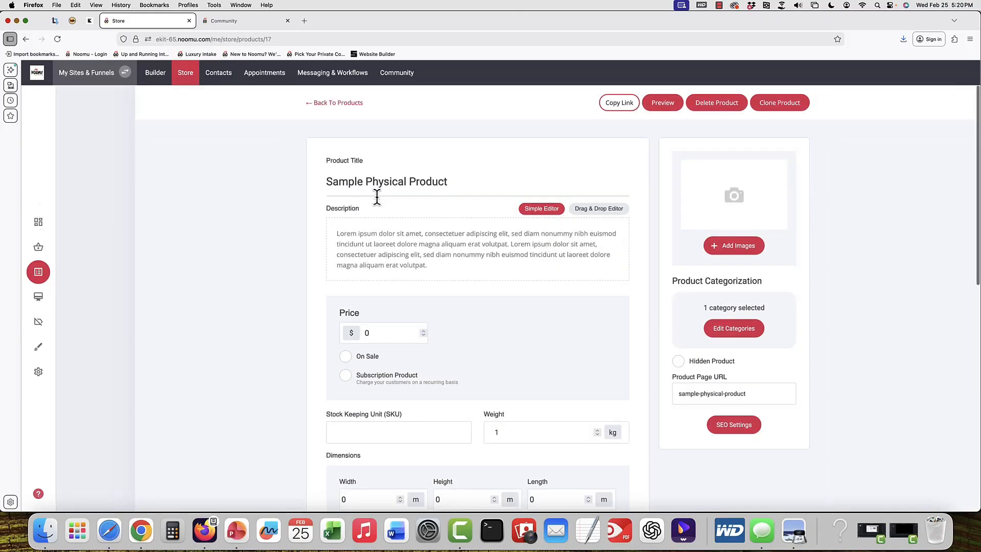
{"action": "scroll", "coordinate": [626, 332], "scroll_direction": "down", "scroll_amount": 5}
{"action": "scroll", "coordinate": [628, 338], "scroll_direction": "down", "scroll_amount": 5}
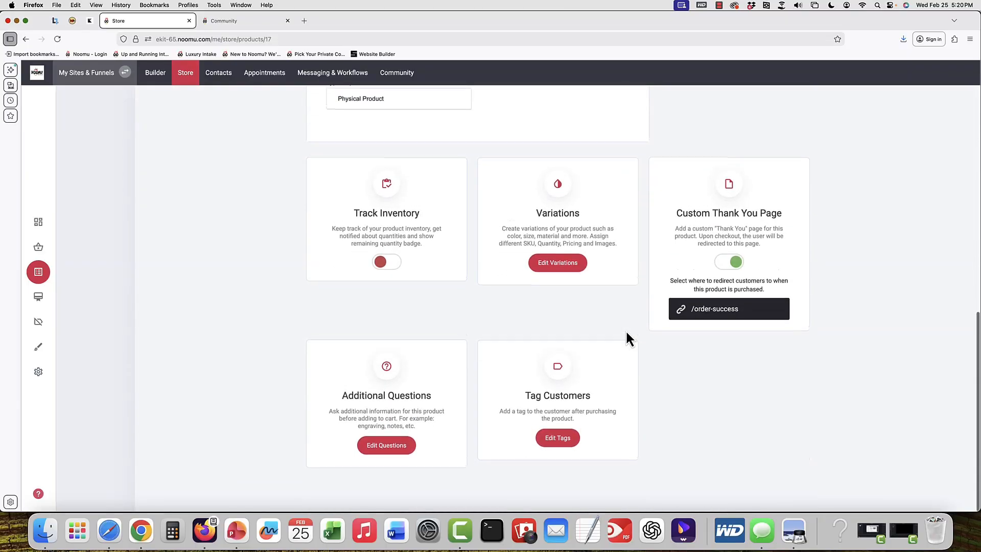
{"action": "scroll", "coordinate": [628, 338], "scroll_direction": "up", "scroll_amount": 4}
Check the product's type and re-examine its title and description without changing them
{"action": "left_click", "coordinate": [420, 258]}
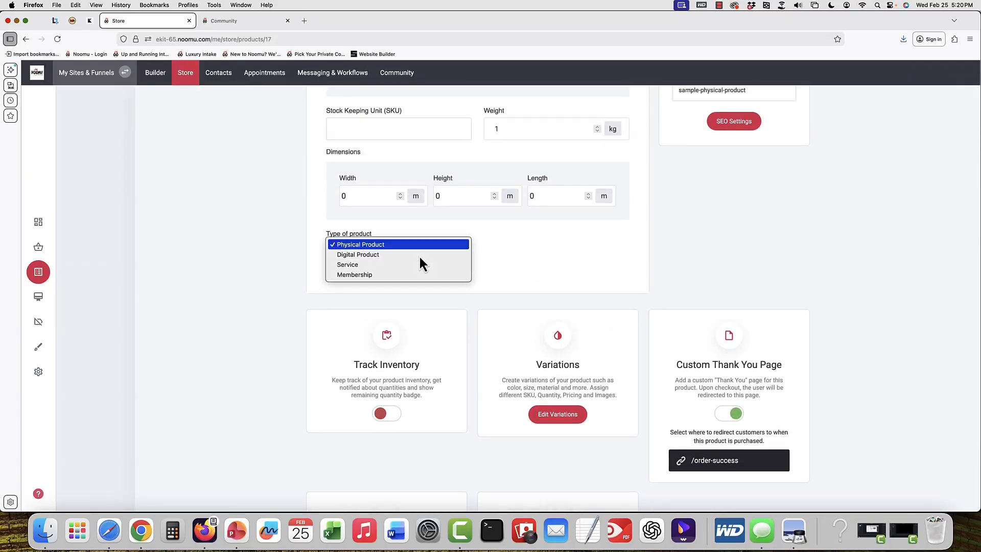
{"action": "left_click", "coordinate": [421, 245]}
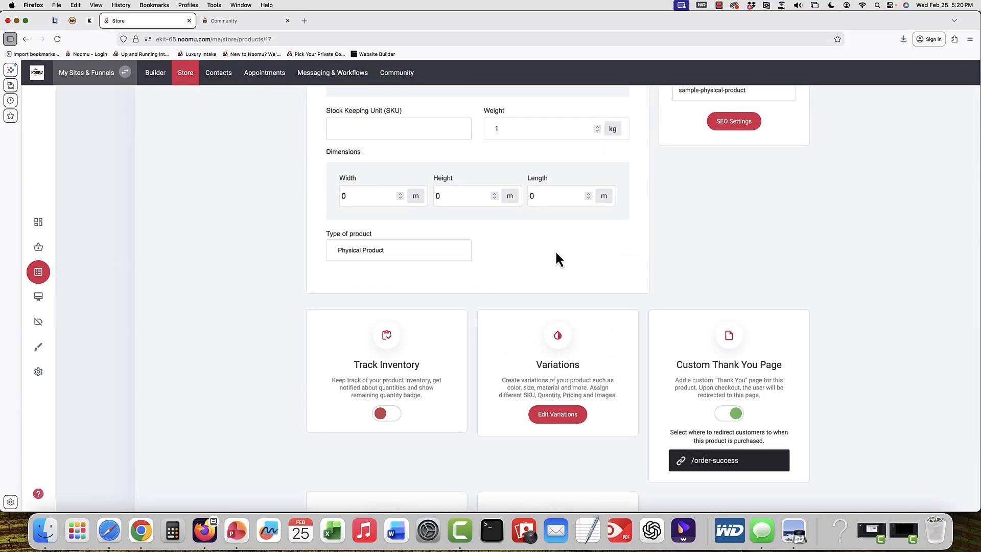
{"action": "scroll", "coordinate": [555, 250], "scroll_direction": "up", "scroll_amount": 3}
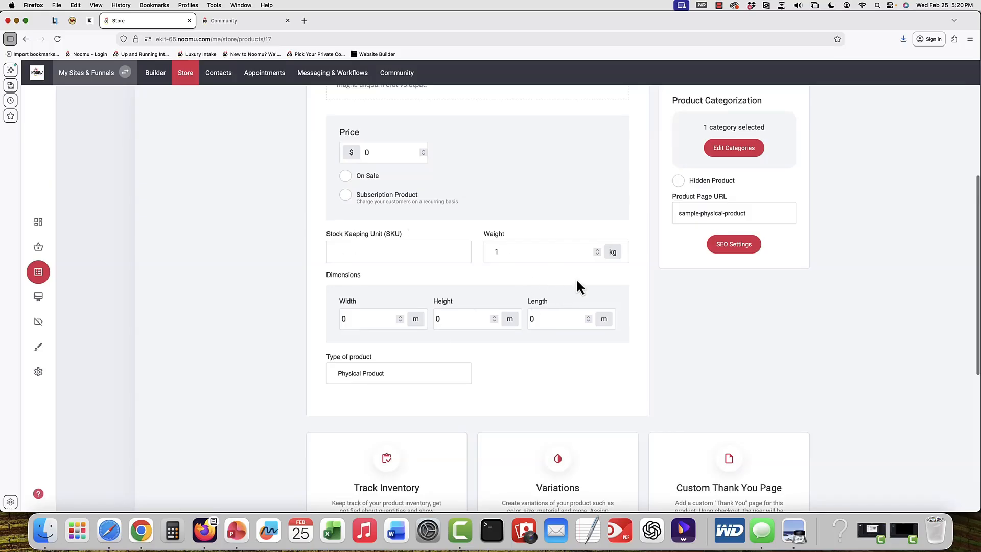
{"action": "scroll", "coordinate": [576, 285], "scroll_direction": "up", "scroll_amount": 5}
{"action": "scroll", "coordinate": [574, 285], "scroll_direction": "up", "scroll_amount": 1}
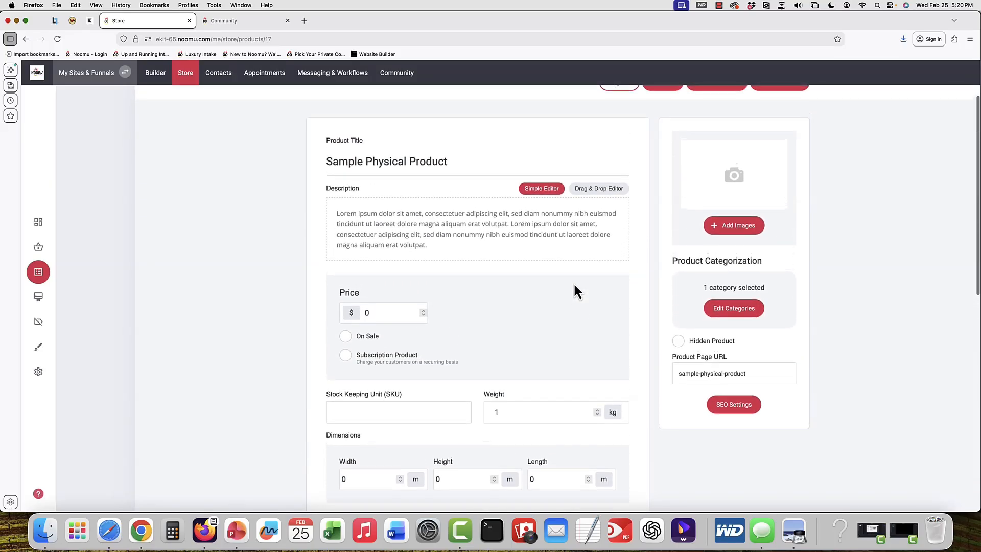
{"action": "left_click", "coordinate": [433, 169]}
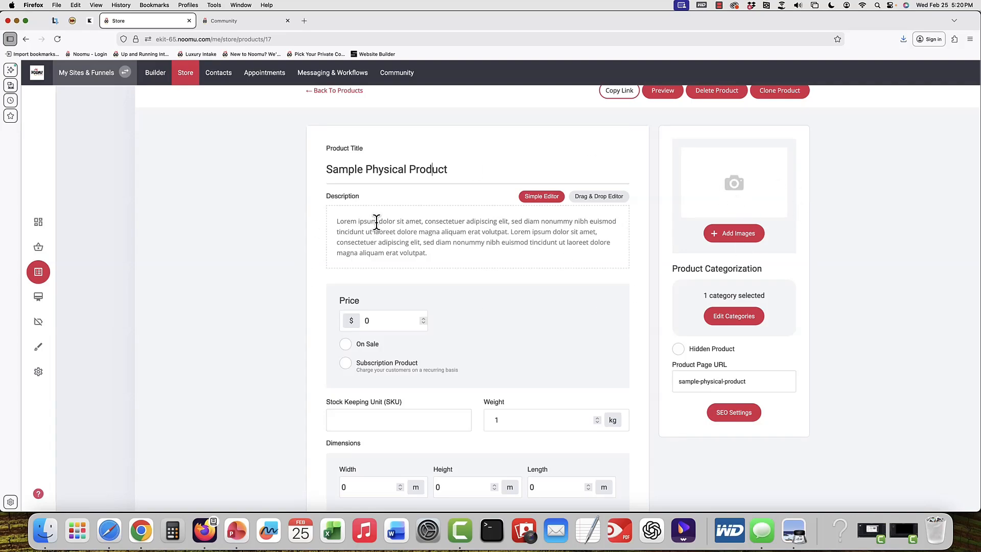
{"action": "scroll", "coordinate": [376, 223], "scroll_direction": "up", "scroll_amount": 1}
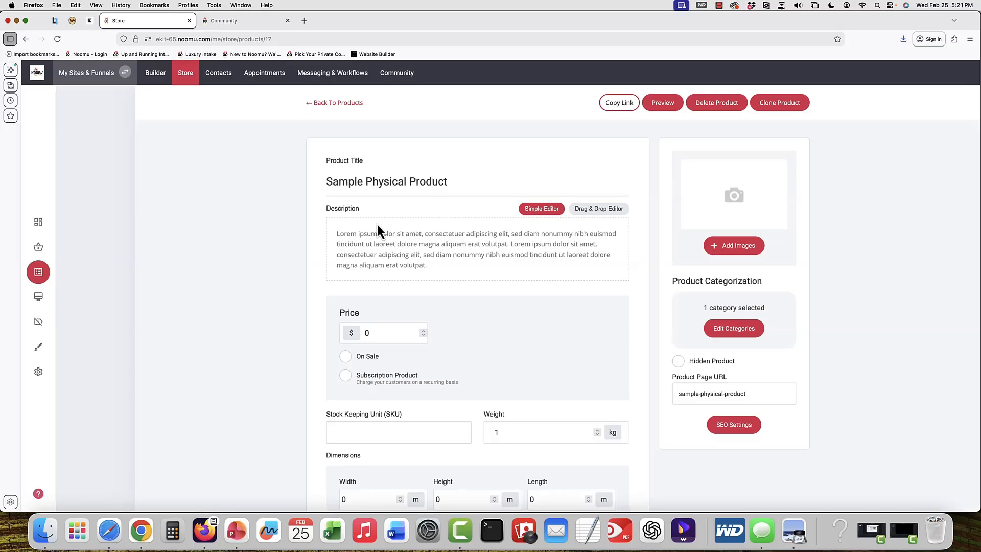
{"action": "scroll", "coordinate": [307, 194], "scroll_direction": "down", "scroll_amount": 1}
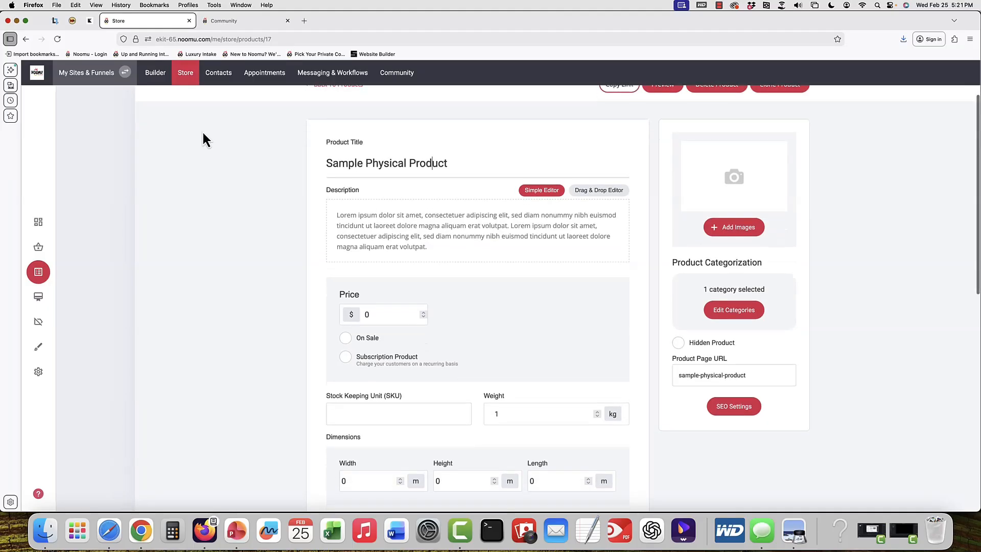
Open the Physical Product Order page in the builder and look over its sections
{"action": "left_click", "coordinate": [146, 80]}
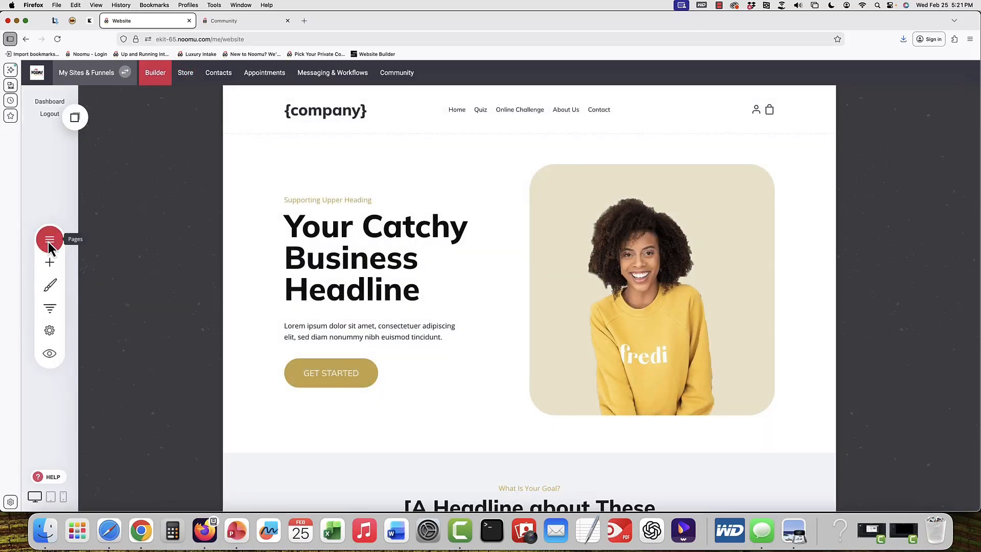
{"action": "left_click", "coordinate": [48, 240]}
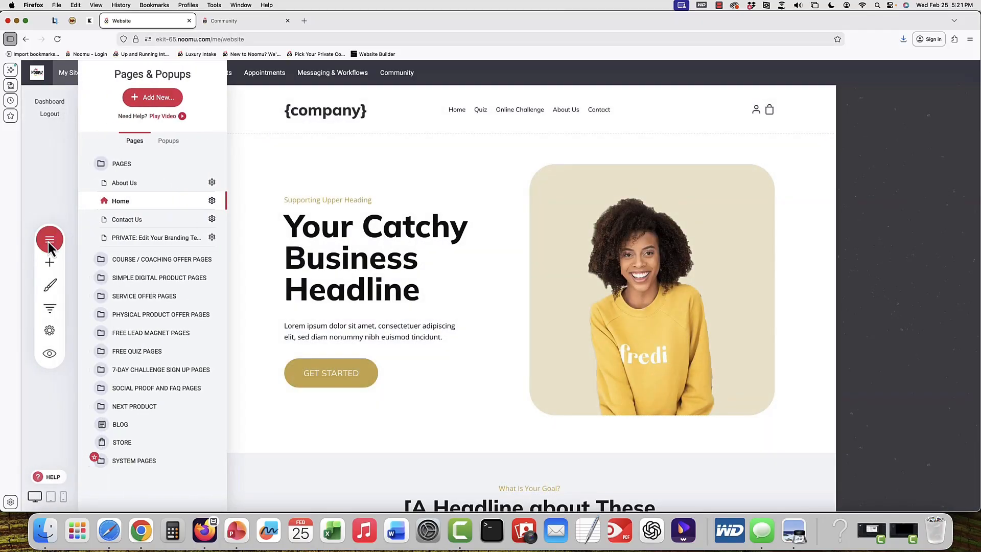
{"action": "left_click", "coordinate": [160, 315]}
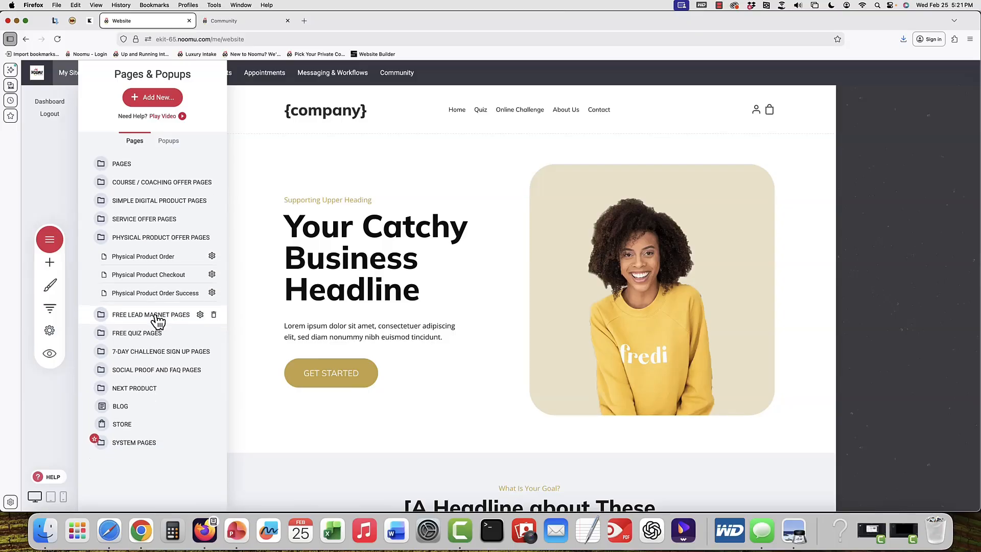
{"action": "left_click", "coordinate": [142, 256]}
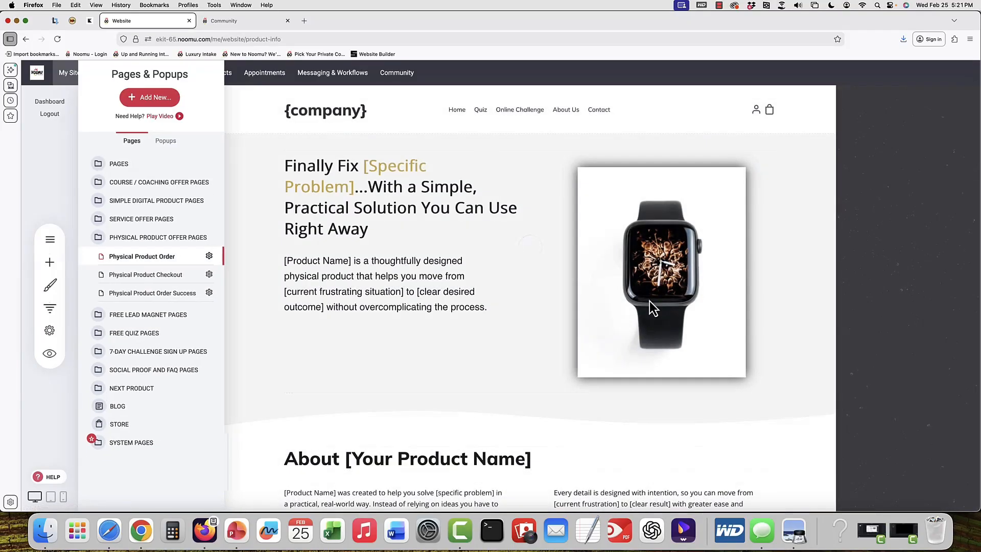
{"action": "scroll", "coordinate": [649, 302], "scroll_direction": "down", "scroll_amount": 6}
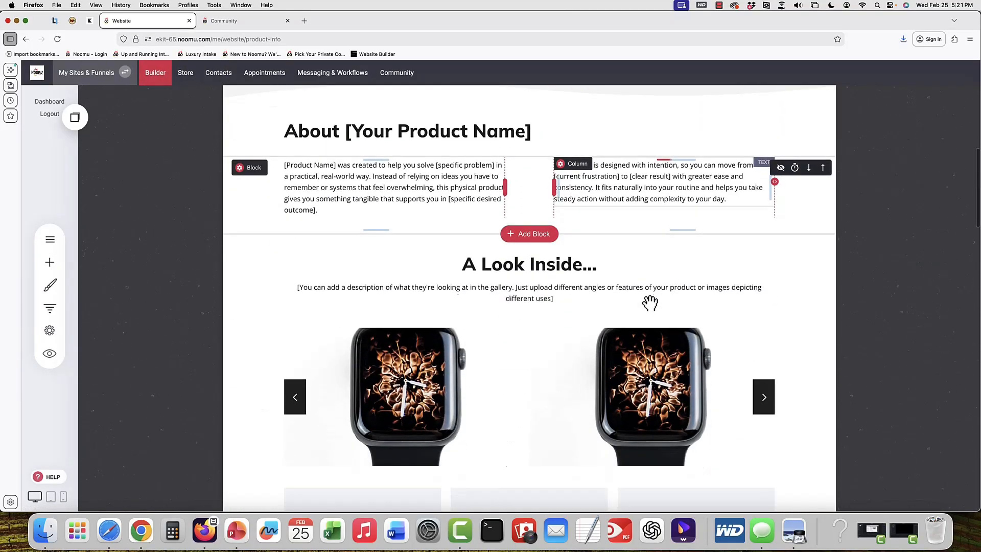
{"action": "scroll", "coordinate": [649, 304], "scroll_direction": "up", "scroll_amount": 4}
Return to the Sample Physical Product and toggle its Hidden Product option on and off
{"action": "left_click", "coordinate": [185, 72]}
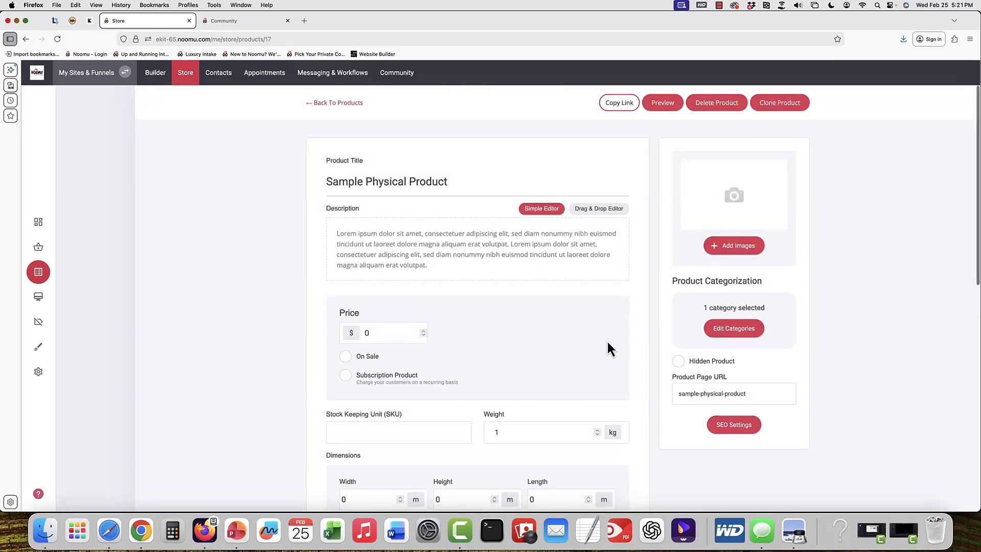
{"action": "scroll", "coordinate": [606, 317], "scroll_direction": "down", "scroll_amount": 3}
{"action": "left_click", "coordinate": [678, 299]}
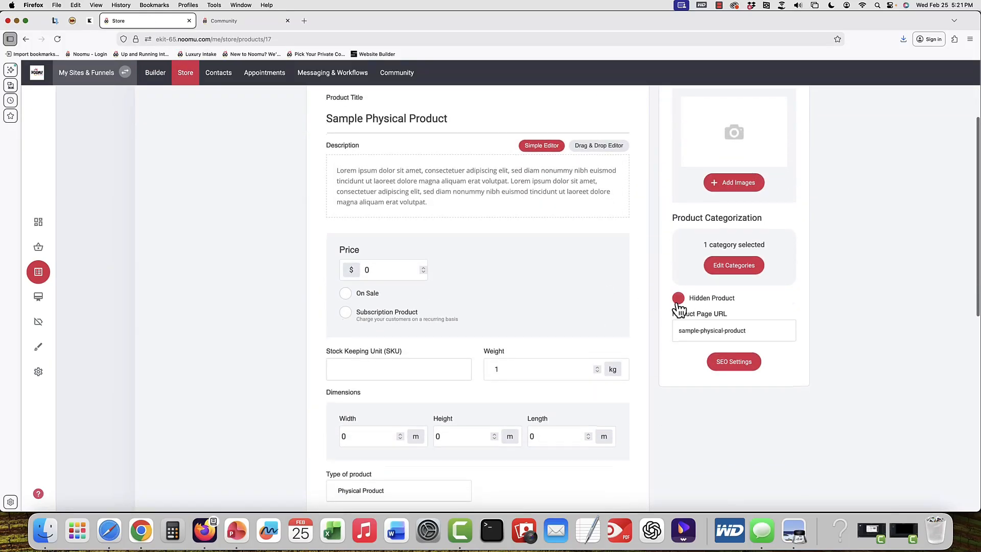
{"action": "left_click", "coordinate": [679, 301]}
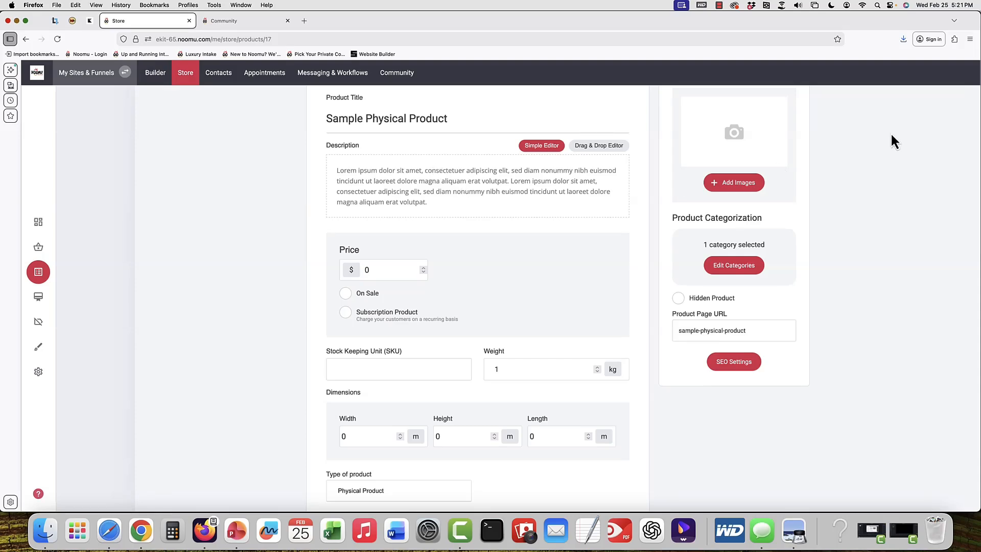
{"action": "left_click_drag", "start_coordinate": [433, 203], "coordinate": [392, 192]}
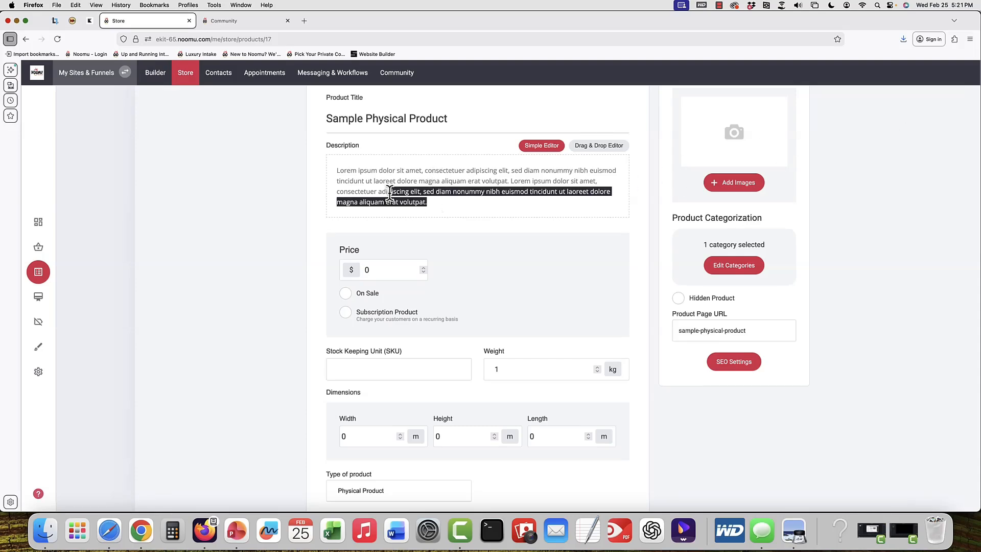
{"action": "left_click", "coordinate": [680, 300]}
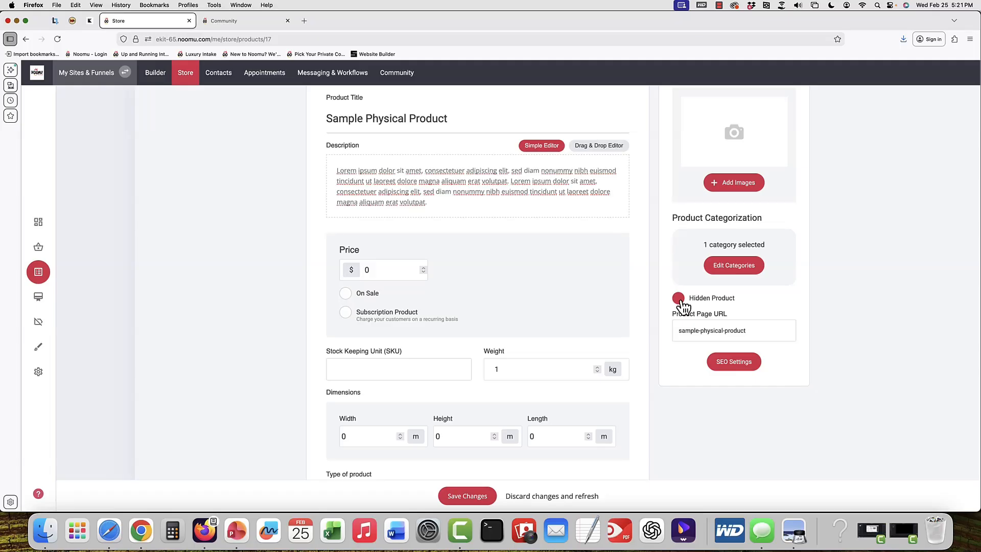
{"action": "left_click", "coordinate": [679, 298]}
Inspect the product's custom thank-you page link, then cancel the link dialog
{"action": "scroll", "coordinate": [884, 252], "scroll_direction": "down", "scroll_amount": 5}
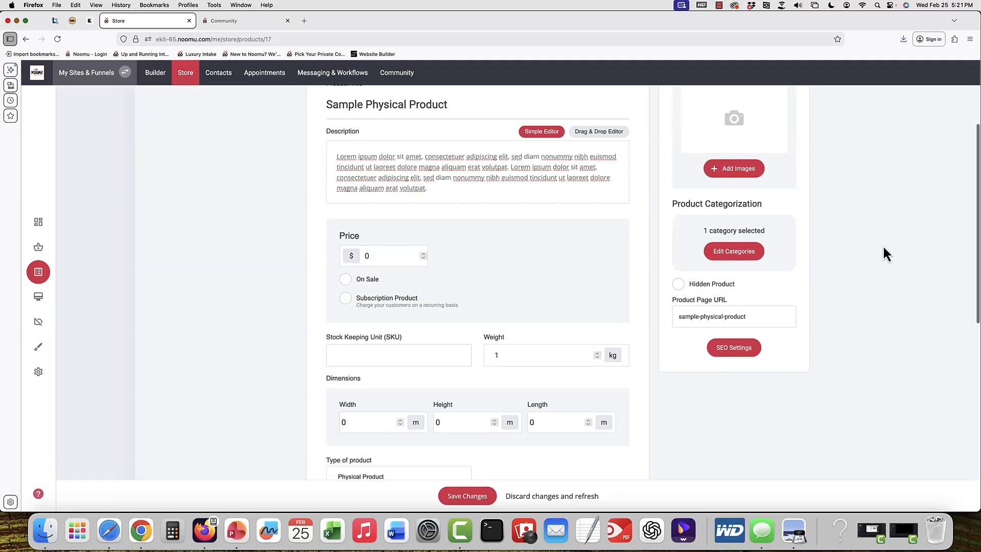
{"action": "scroll", "coordinate": [884, 254], "scroll_direction": "down", "scroll_amount": 5}
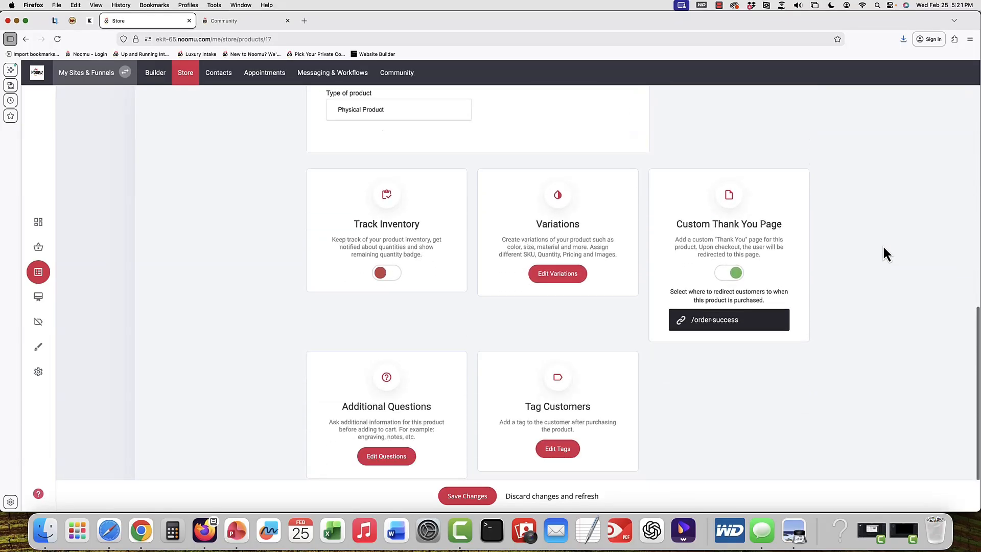
{"action": "left_click", "coordinate": [726, 308]}
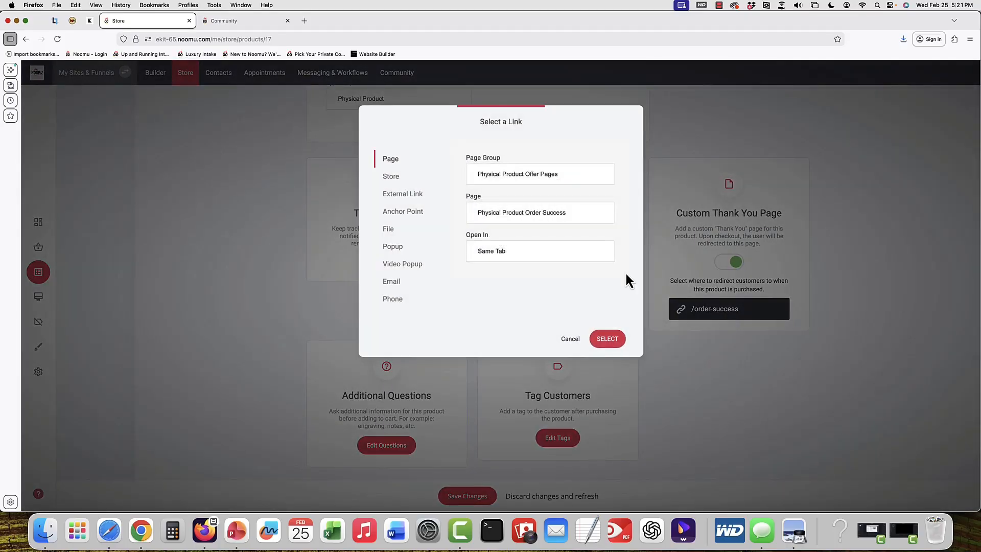
{"action": "left_click", "coordinate": [570, 340]}
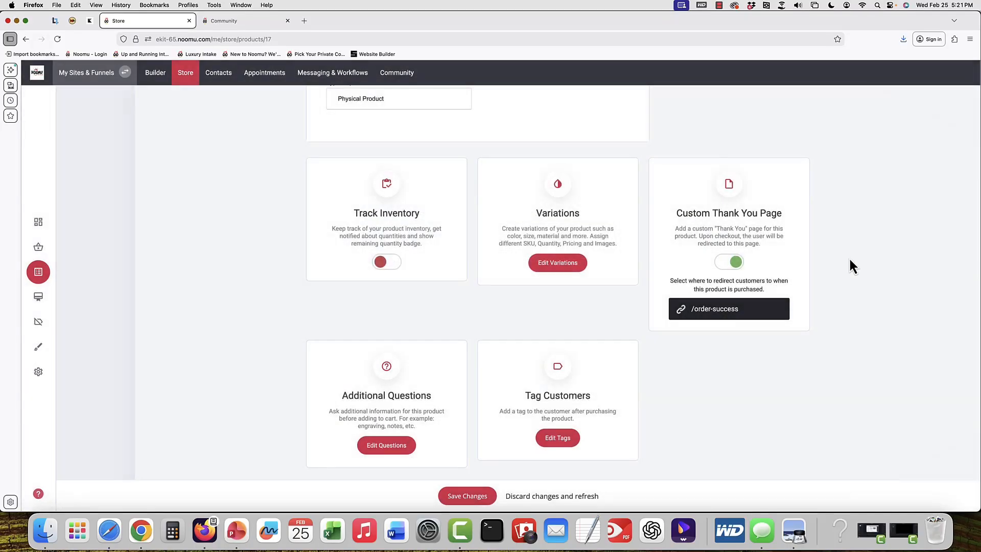
Confirm the physical-product-purchase customer tag for the product and return to the website builder
{"action": "left_click", "coordinate": [561, 440]}
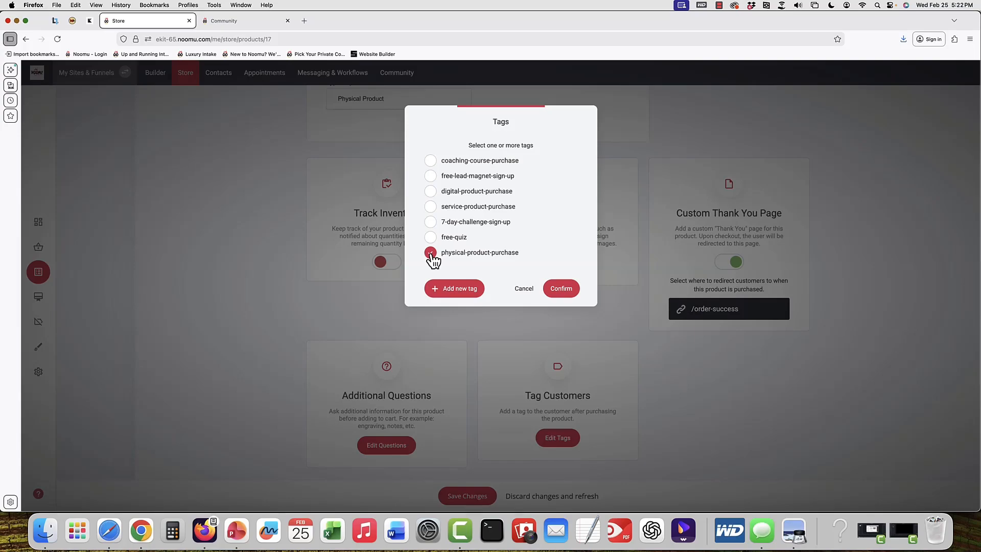
{"action": "left_click", "coordinate": [553, 287]}
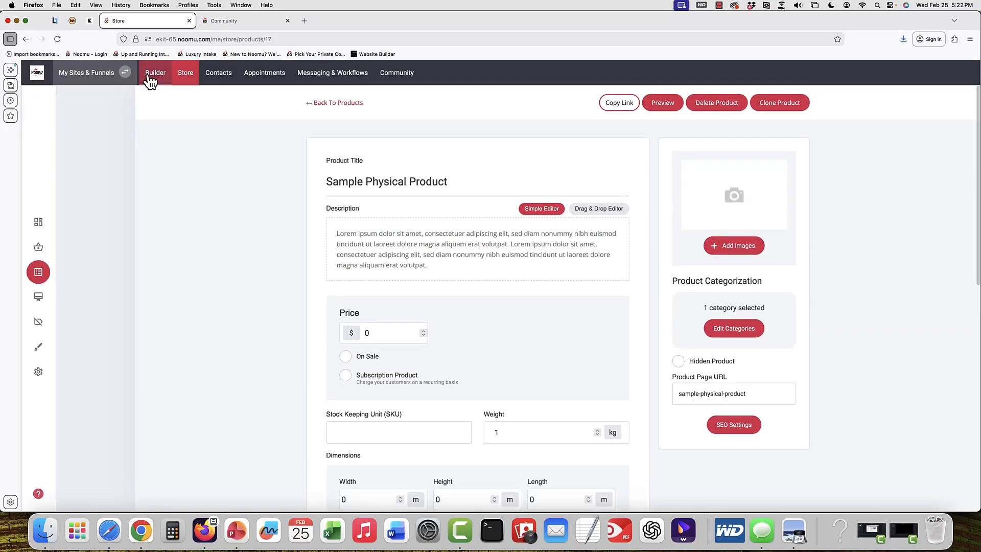
{"action": "left_click", "coordinate": [153, 74]}
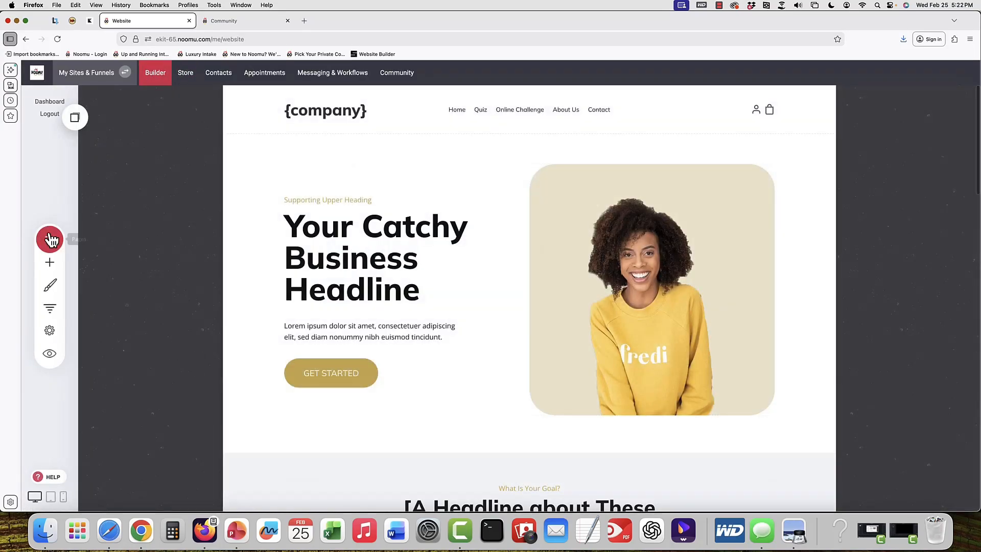
Open the Physical Product Order page's settings and review its page name, URL and group
{"action": "left_click", "coordinate": [51, 239]}
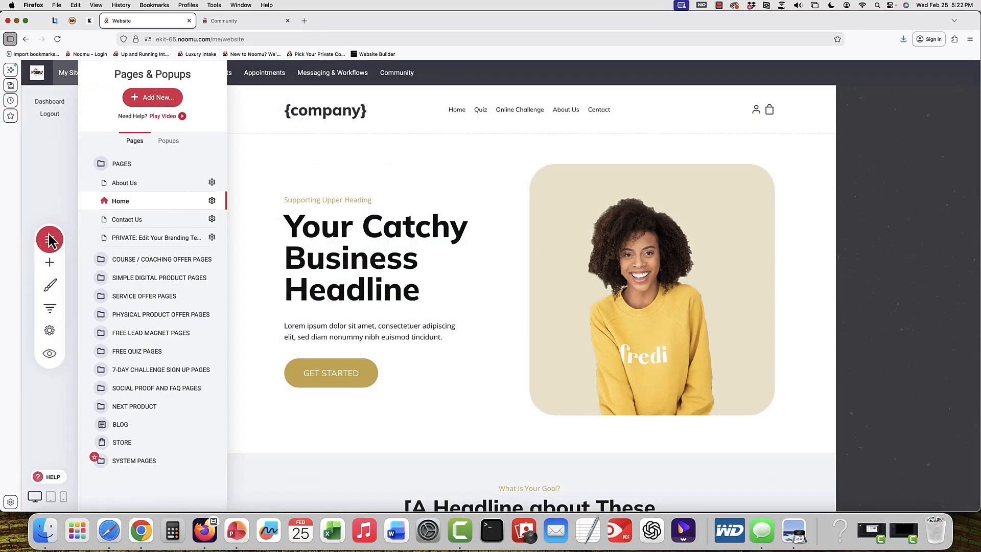
{"action": "left_click", "coordinate": [164, 315]}
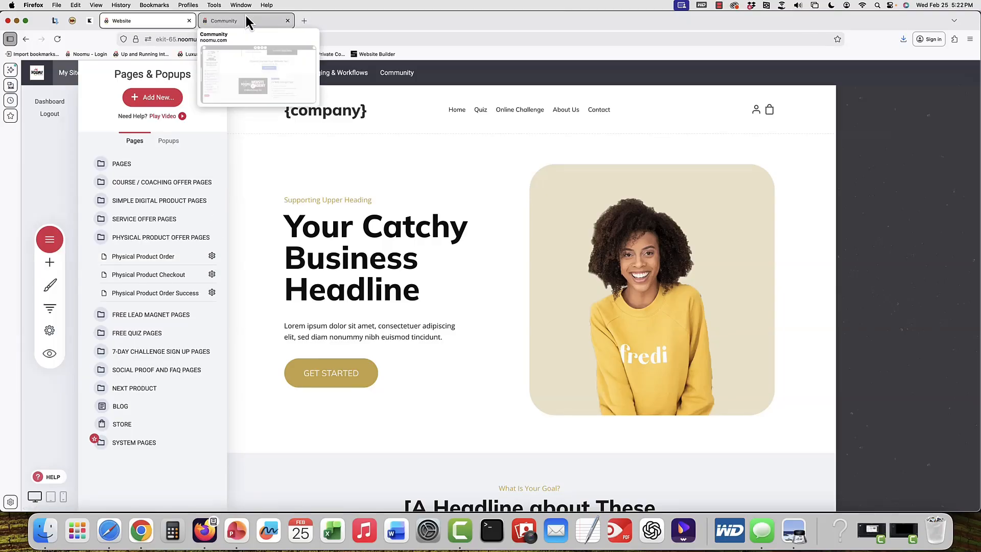
{"action": "left_click", "coordinate": [212, 257]}
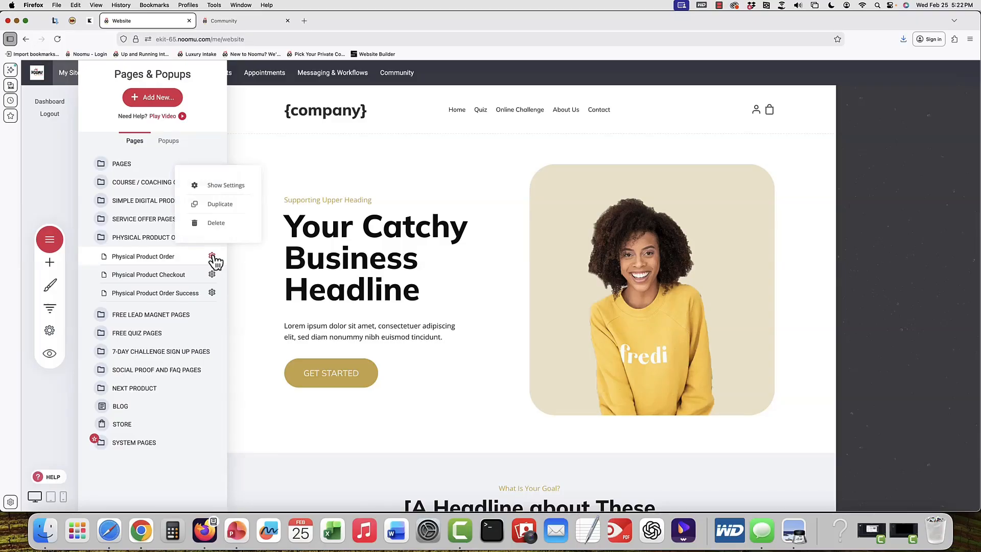
{"action": "left_click", "coordinate": [223, 186]}
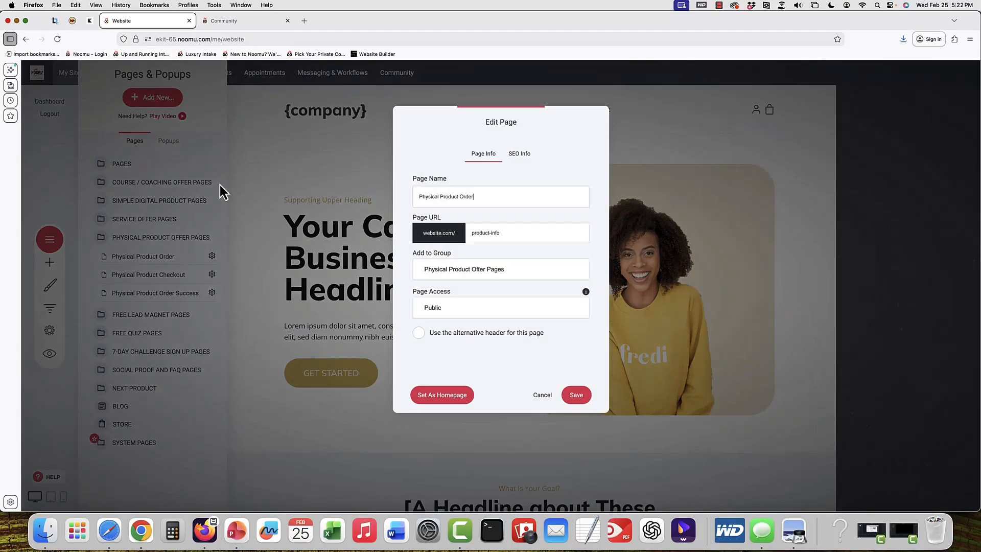
{"action": "triple_click", "coordinate": [511, 192]}
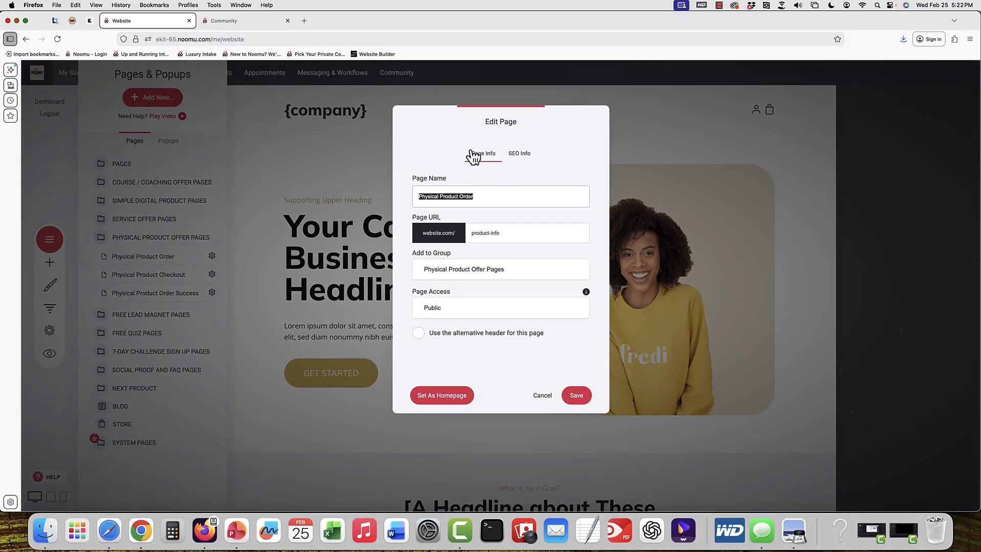
{"action": "left_click", "coordinate": [481, 201]}
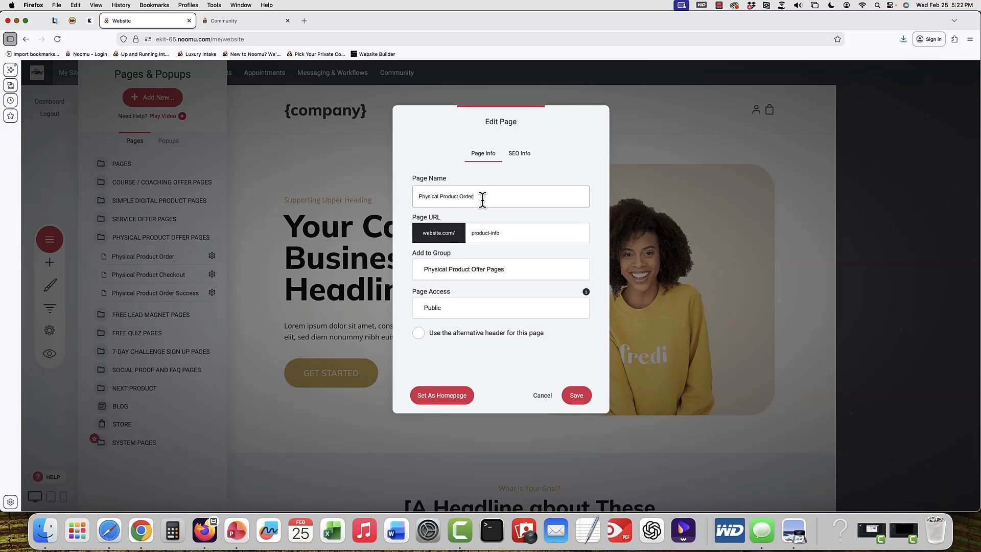
{"action": "left_click", "coordinate": [545, 272]}
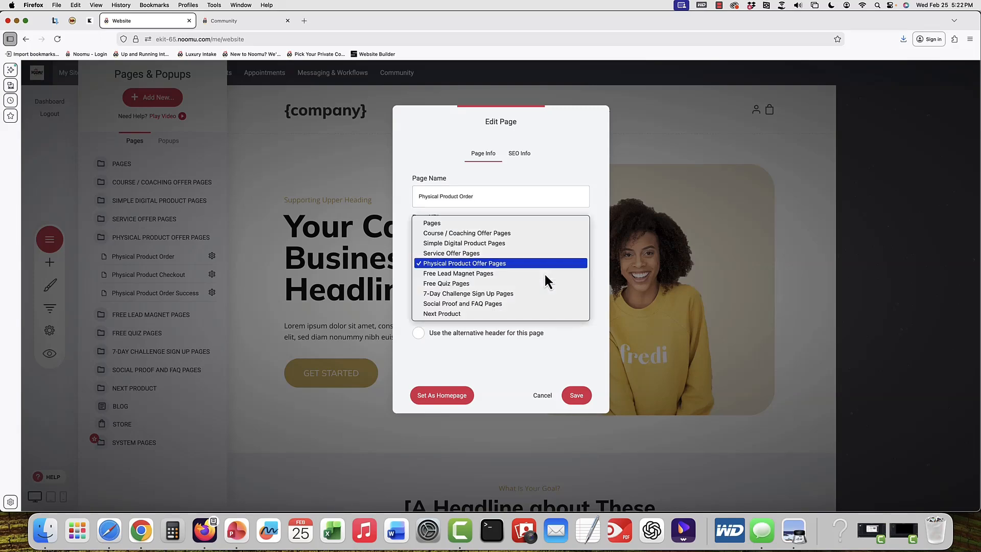
{"action": "left_click", "coordinate": [540, 265]}
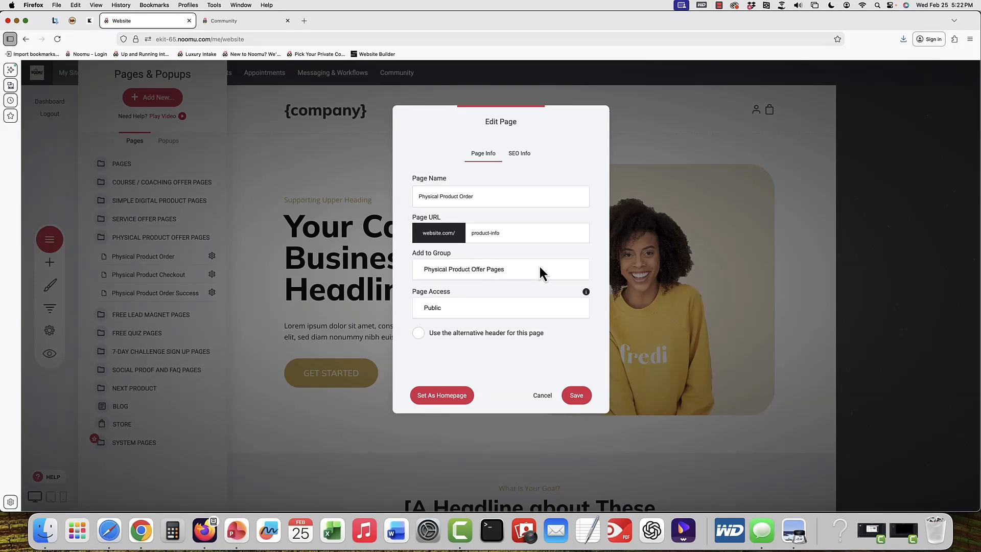
Review the page's SEO title, meta description and share image settings, then cancel the dialog
{"action": "left_click", "coordinate": [520, 156]}
{"action": "left_click_drag", "start_coordinate": [479, 215], "coordinate": [413, 215]}
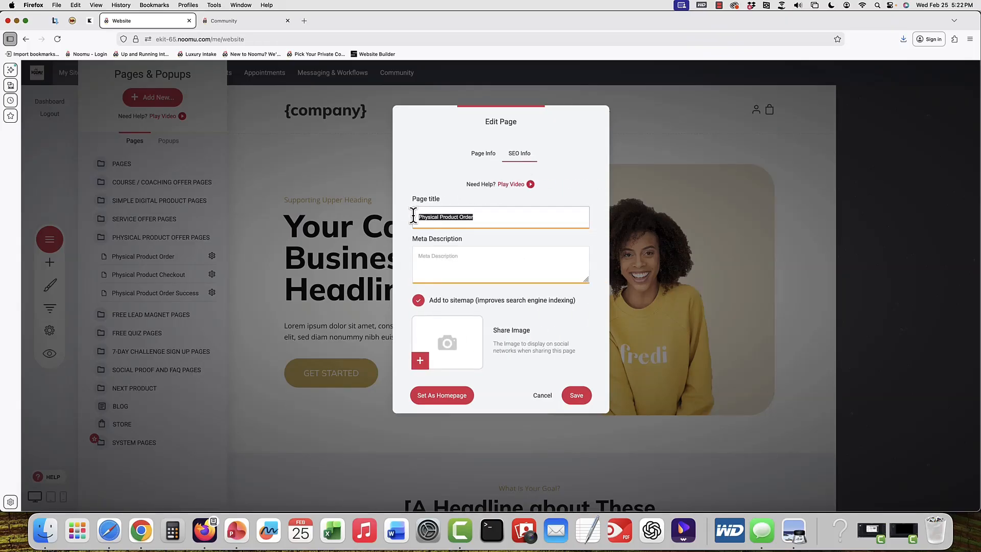
{"action": "left_click", "coordinate": [537, 221]}
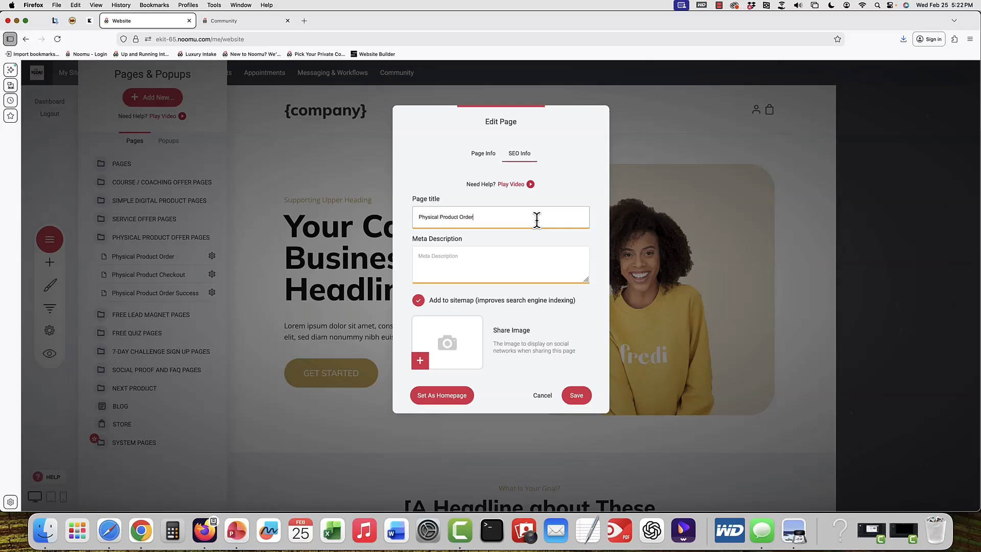
{"action": "left_click_drag", "start_coordinate": [481, 216], "coordinate": [415, 215]}
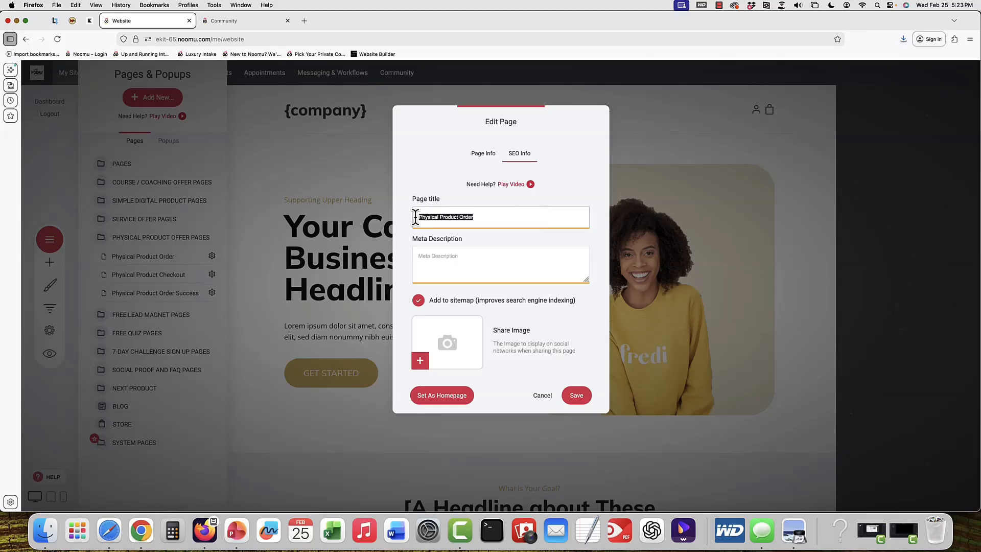
{"action": "mouse_move", "coordinate": [420, 307]}
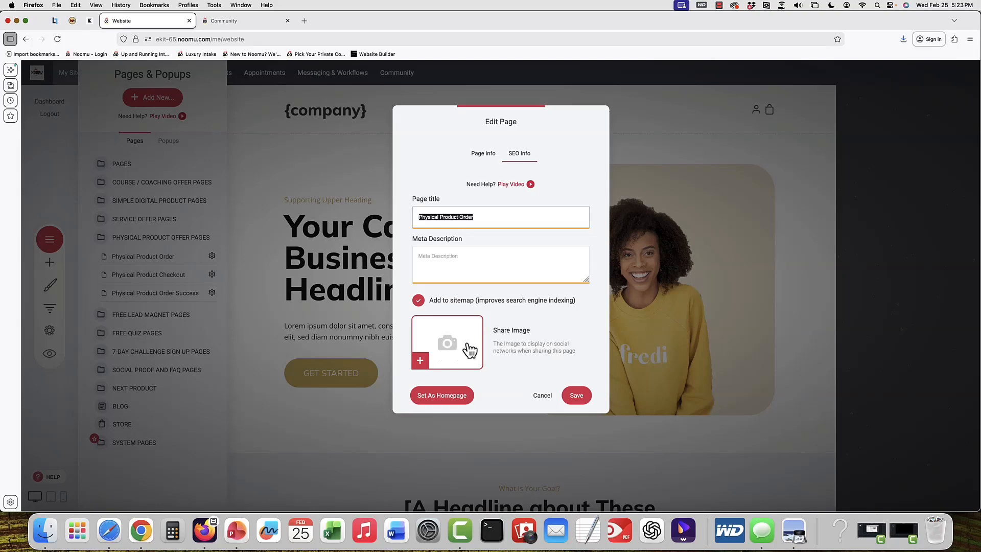
{"action": "left_click", "coordinate": [543, 397]}
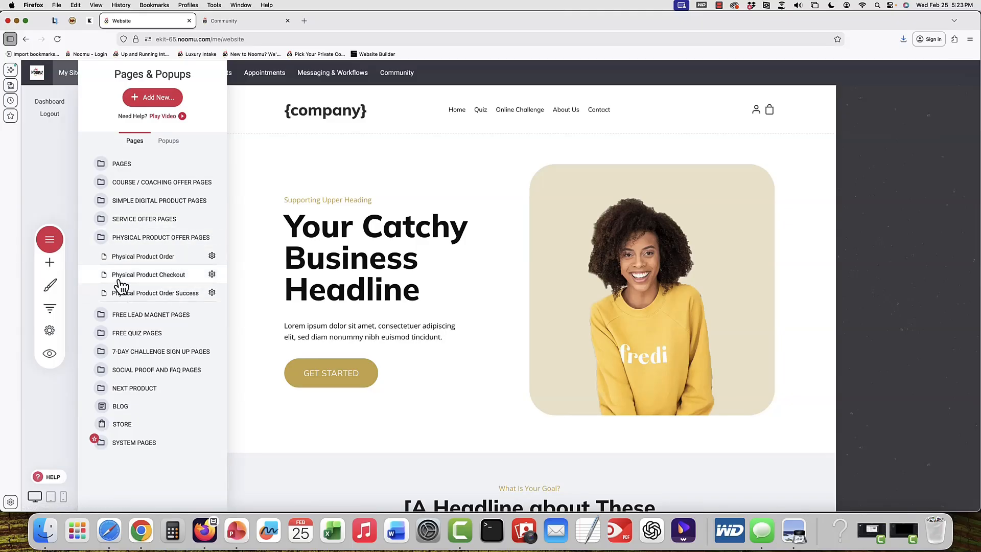
Add a new page group named New Group
{"action": "left_click", "coordinate": [152, 96]}
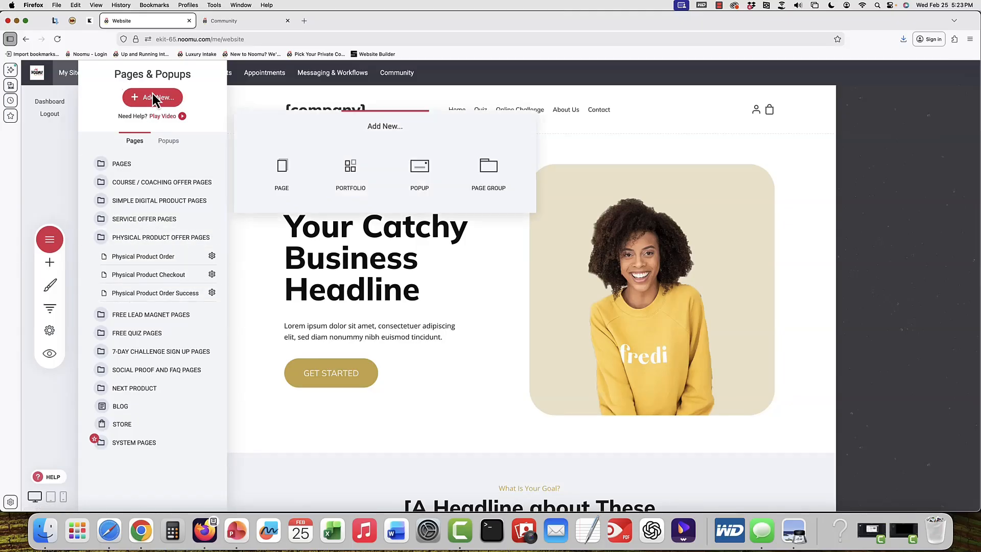
{"action": "left_click", "coordinate": [486, 167]}
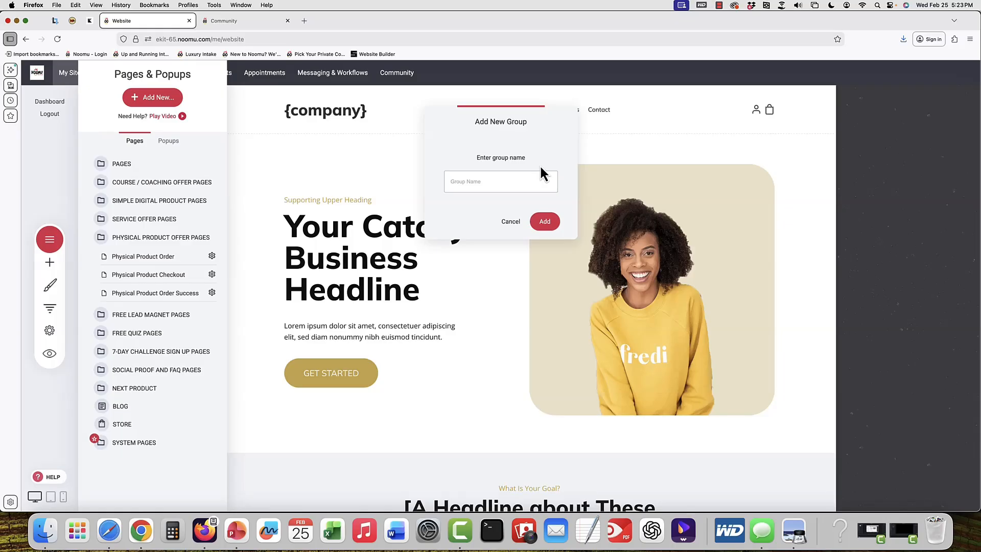
{"action": "type", "text": "New Group"}
{"action": "left_click", "coordinate": [546, 221]}
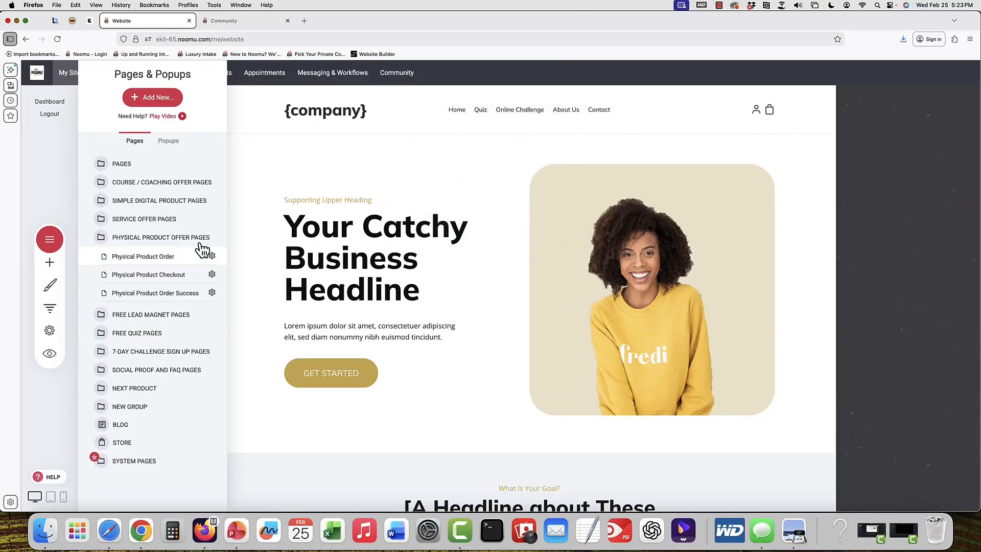
Duplicate the Physical Product Order page
{"action": "left_click", "coordinate": [212, 257]}
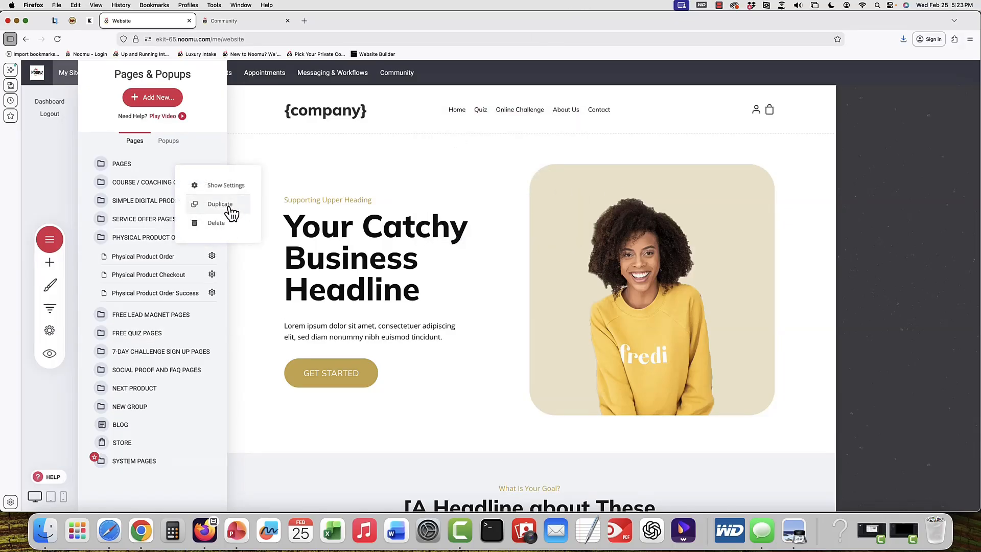
{"action": "left_click", "coordinate": [230, 207]}
{"action": "left_click", "coordinate": [518, 270]}
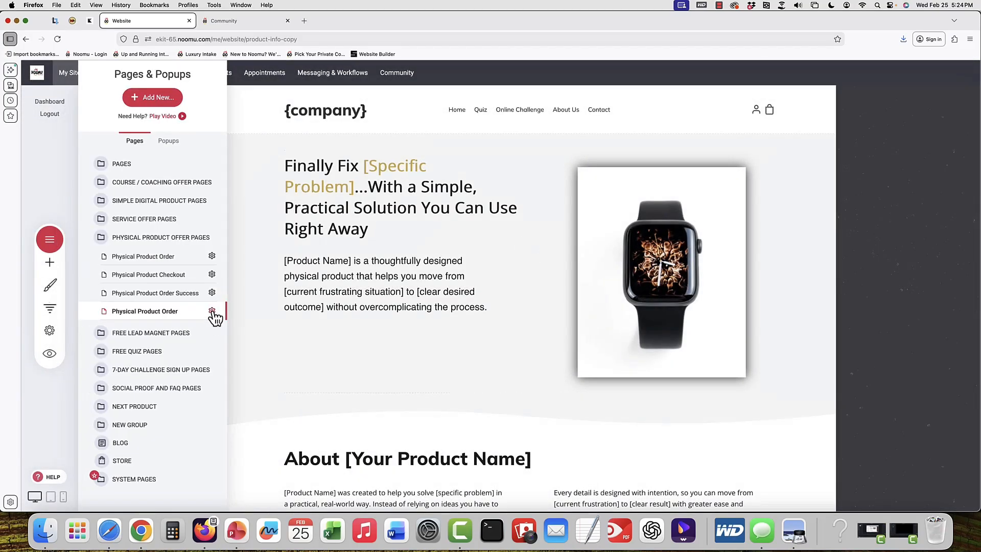
Try assigning the duplicated Physical Product Order page to New Group in its settings, then cancel
{"action": "left_click", "coordinate": [212, 311]}
{"action": "left_click", "coordinate": [225, 240]}
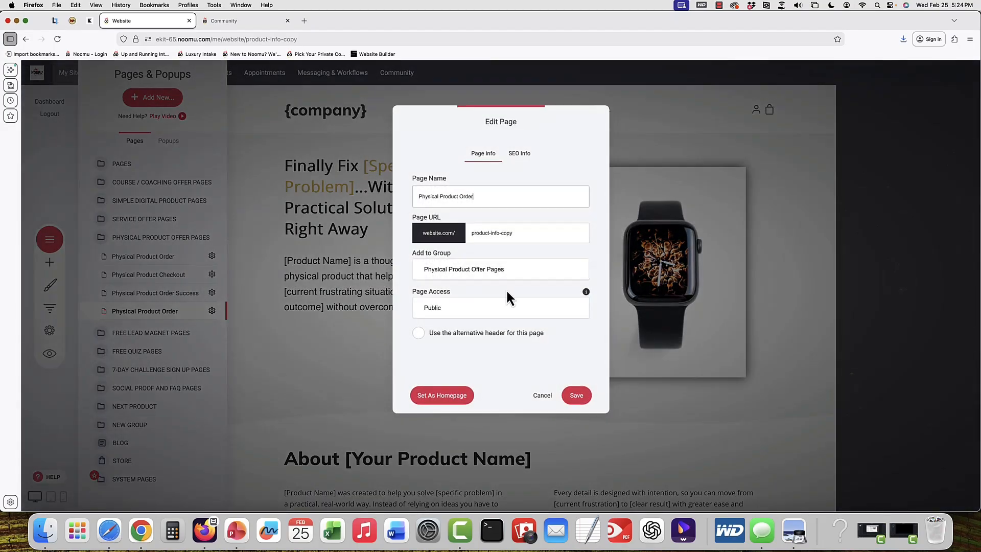
{"action": "left_click", "coordinate": [519, 271]}
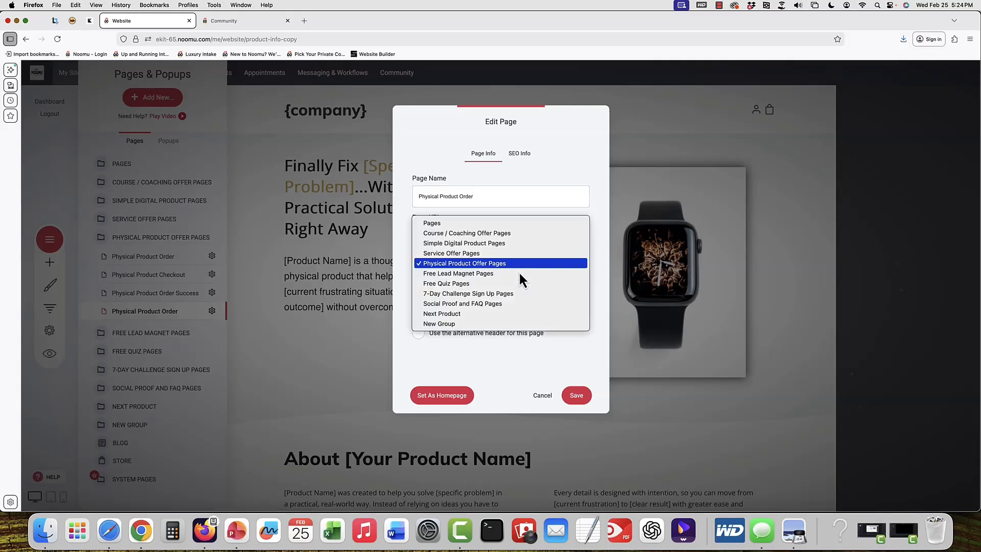
{"action": "left_click", "coordinate": [506, 325]}
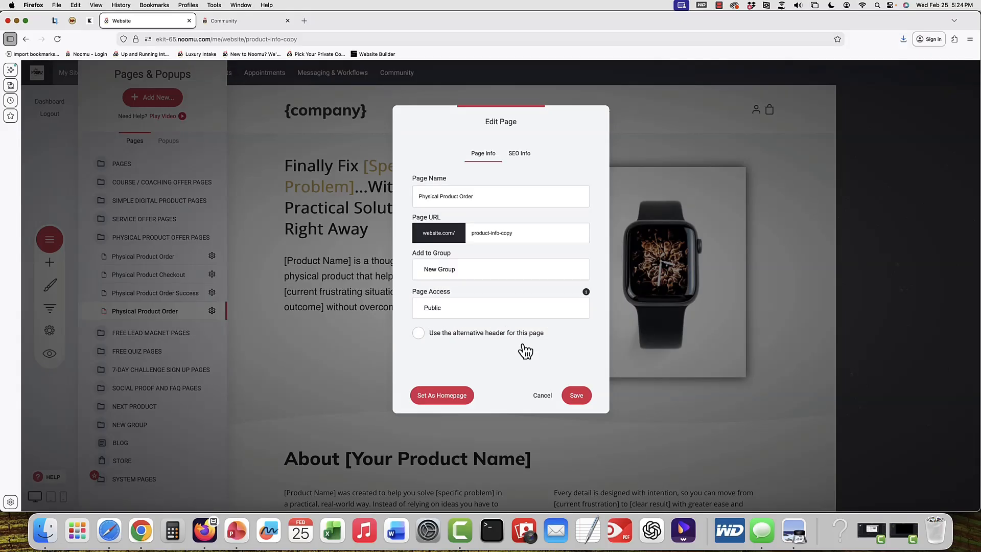
{"action": "left_click", "coordinate": [541, 397]}
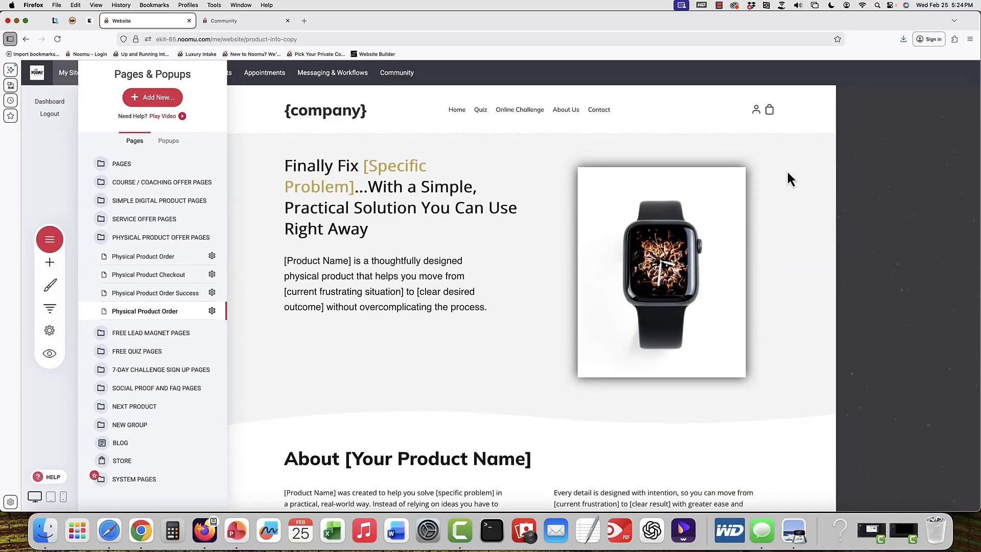
Open the funnel template gallery from My Websites & Funnels, then close it
{"action": "left_click", "coordinate": [787, 172]}
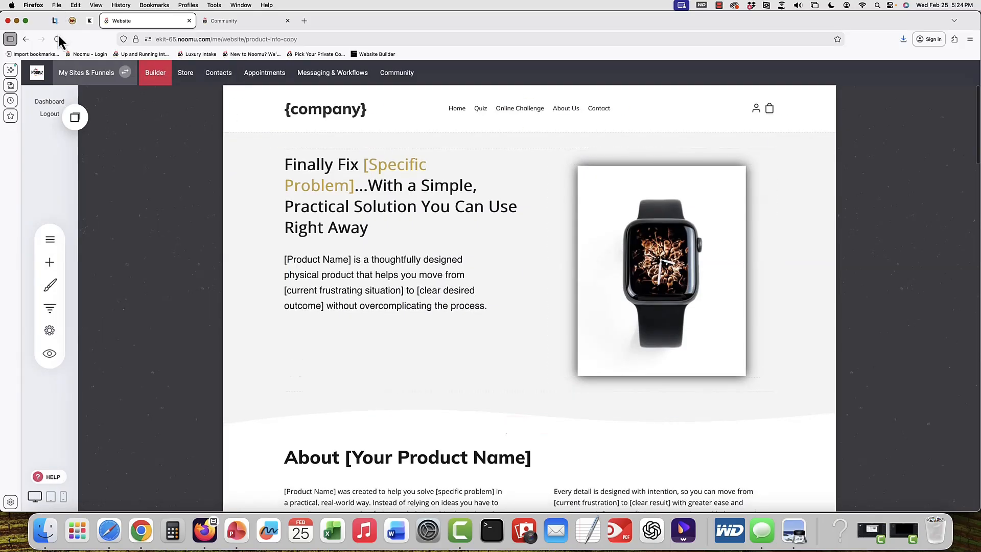
{"action": "left_click", "coordinate": [85, 73]}
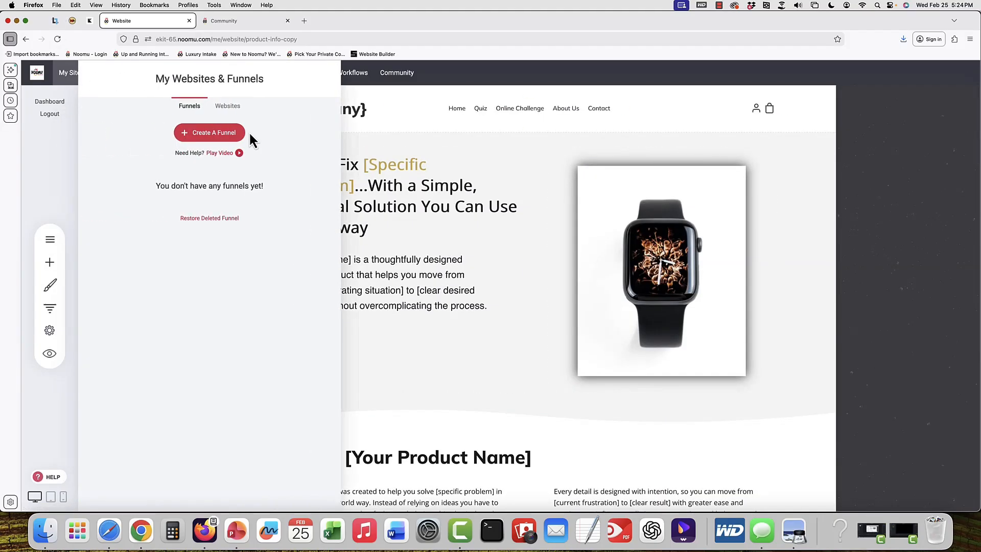
{"action": "left_click", "coordinate": [207, 138]}
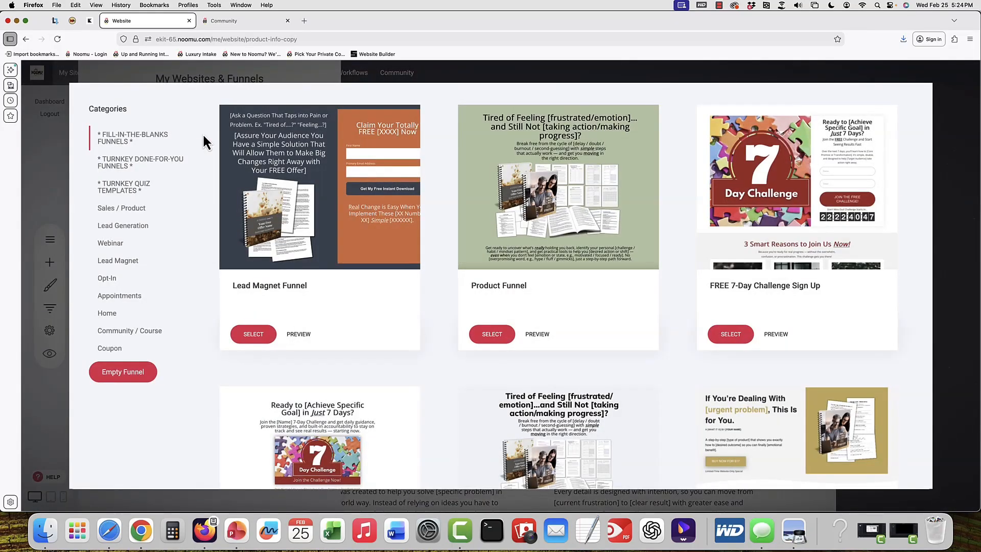
{"action": "left_click", "coordinate": [964, 116]}
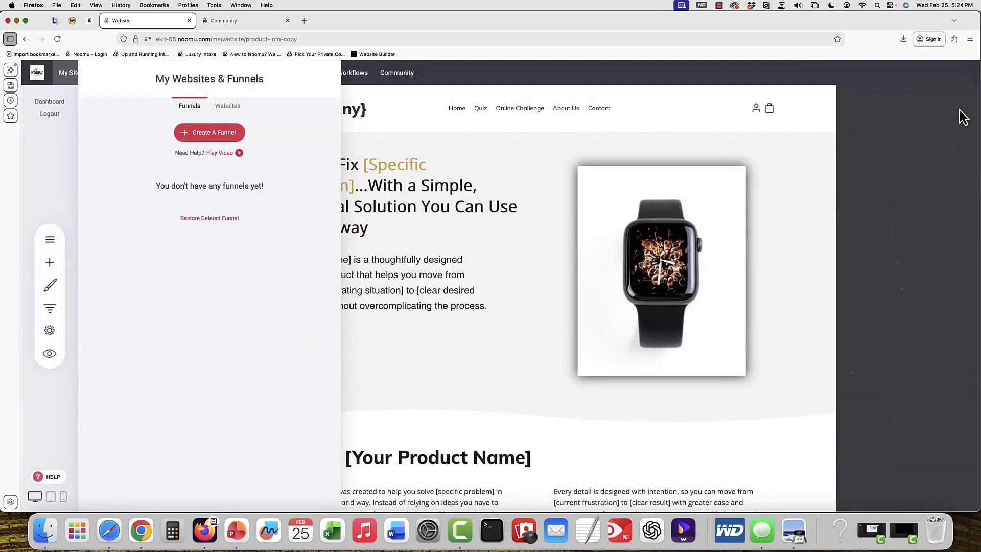
{"action": "left_click", "coordinate": [407, 243]}
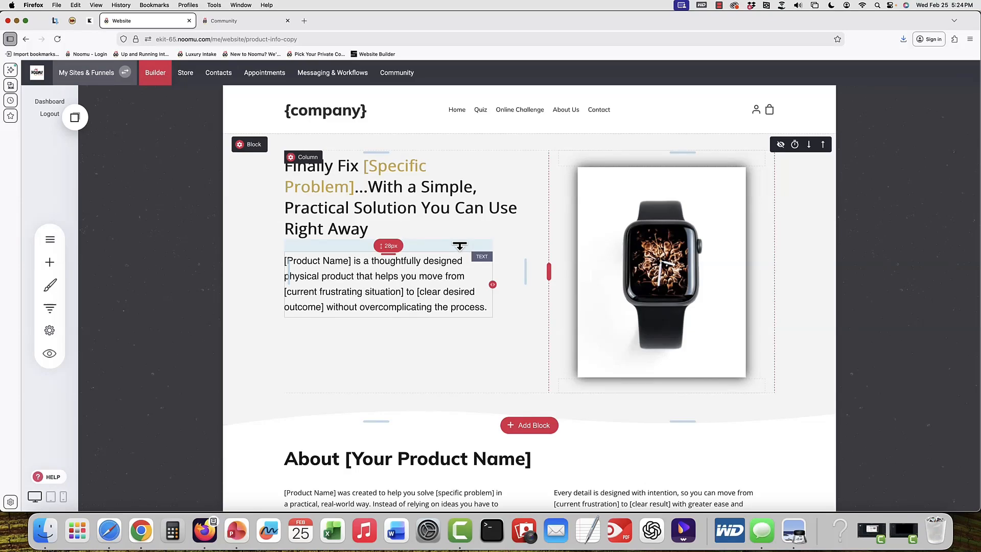
Browse the list of connectable applications in the website settings, then close it
{"action": "left_click", "coordinate": [51, 336]}
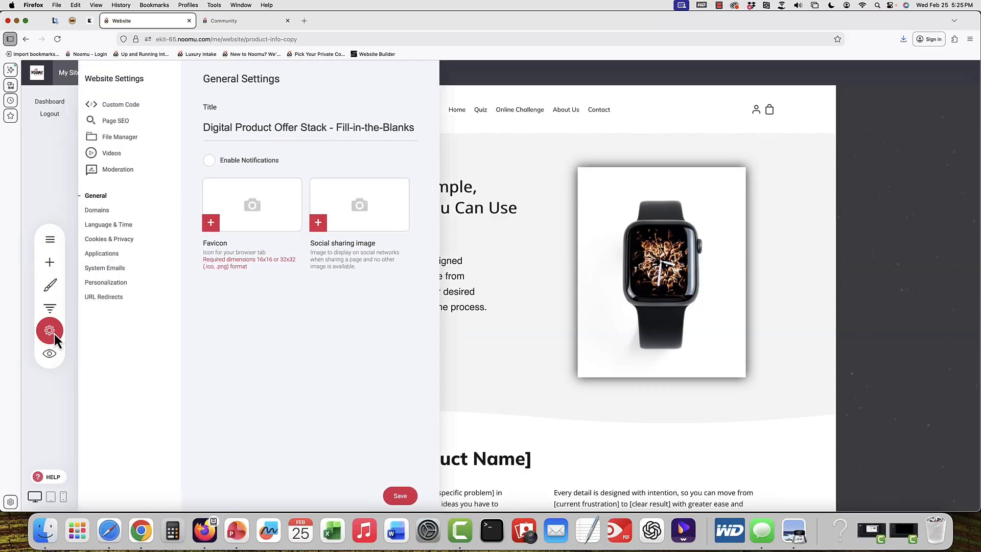
{"action": "left_click", "coordinate": [102, 254]}
{"action": "left_click", "coordinate": [412, 87]}
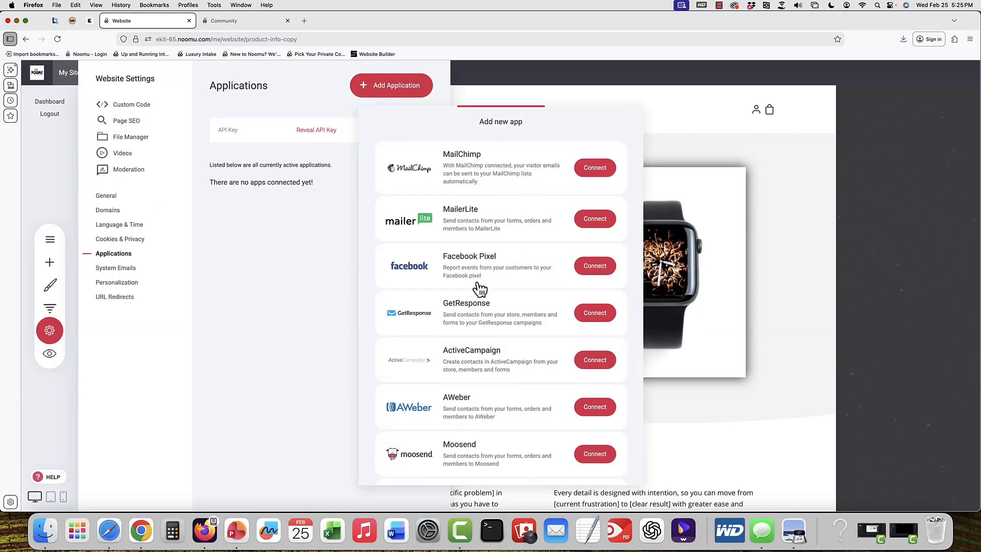
{"action": "scroll", "coordinate": [462, 316], "scroll_direction": "down", "scroll_amount": 4}
{"action": "scroll", "coordinate": [465, 317], "scroll_direction": "down", "scroll_amount": 5}
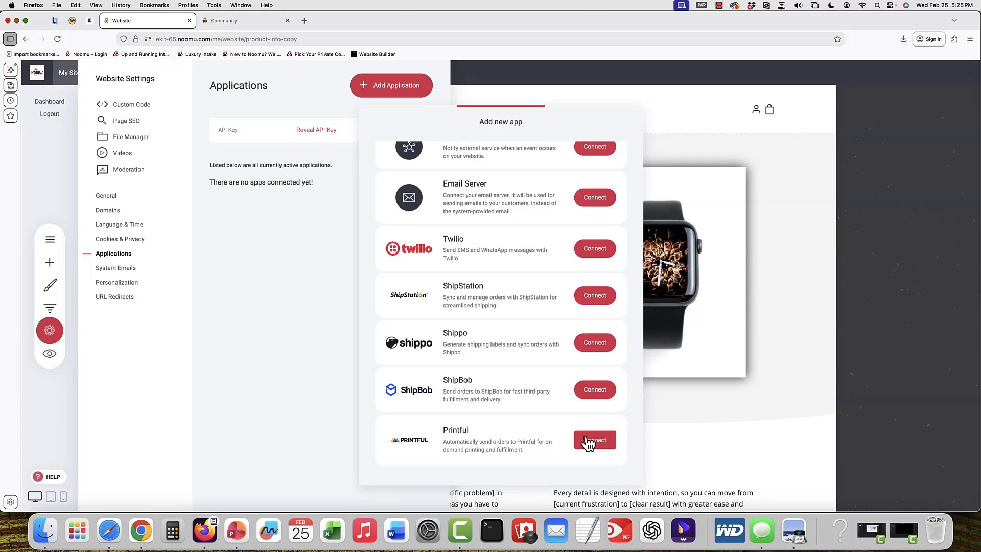
{"action": "left_click", "coordinate": [798, 332]}
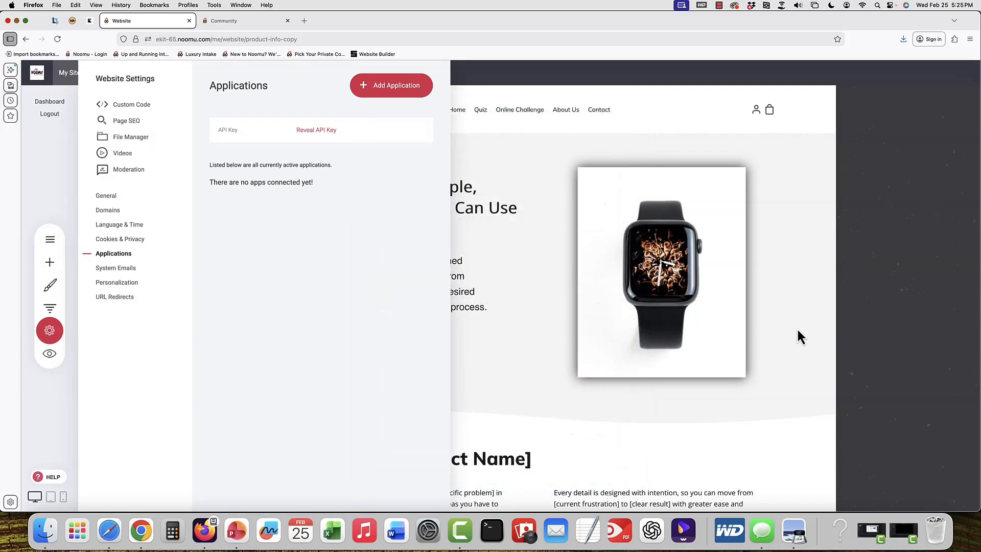
{"action": "left_click", "coordinate": [798, 331]}
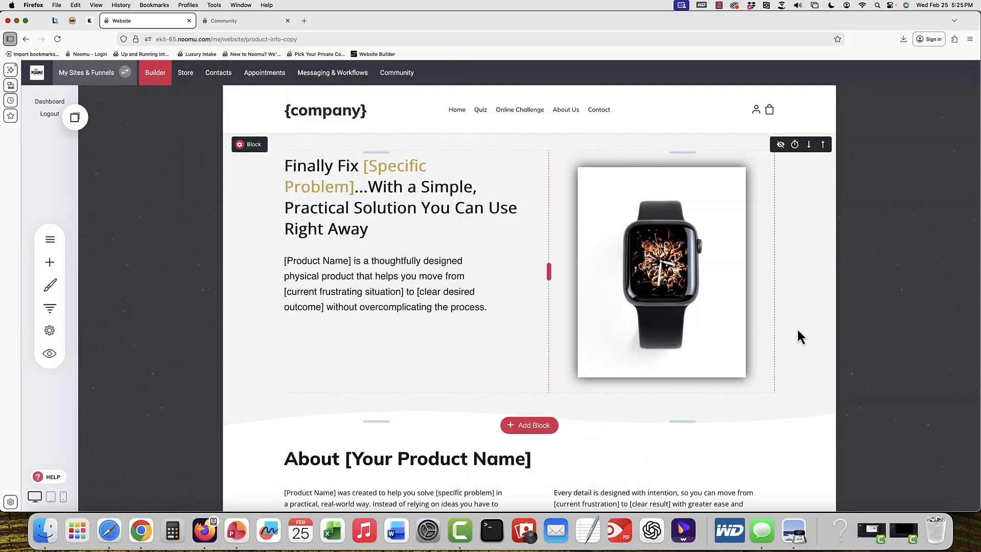